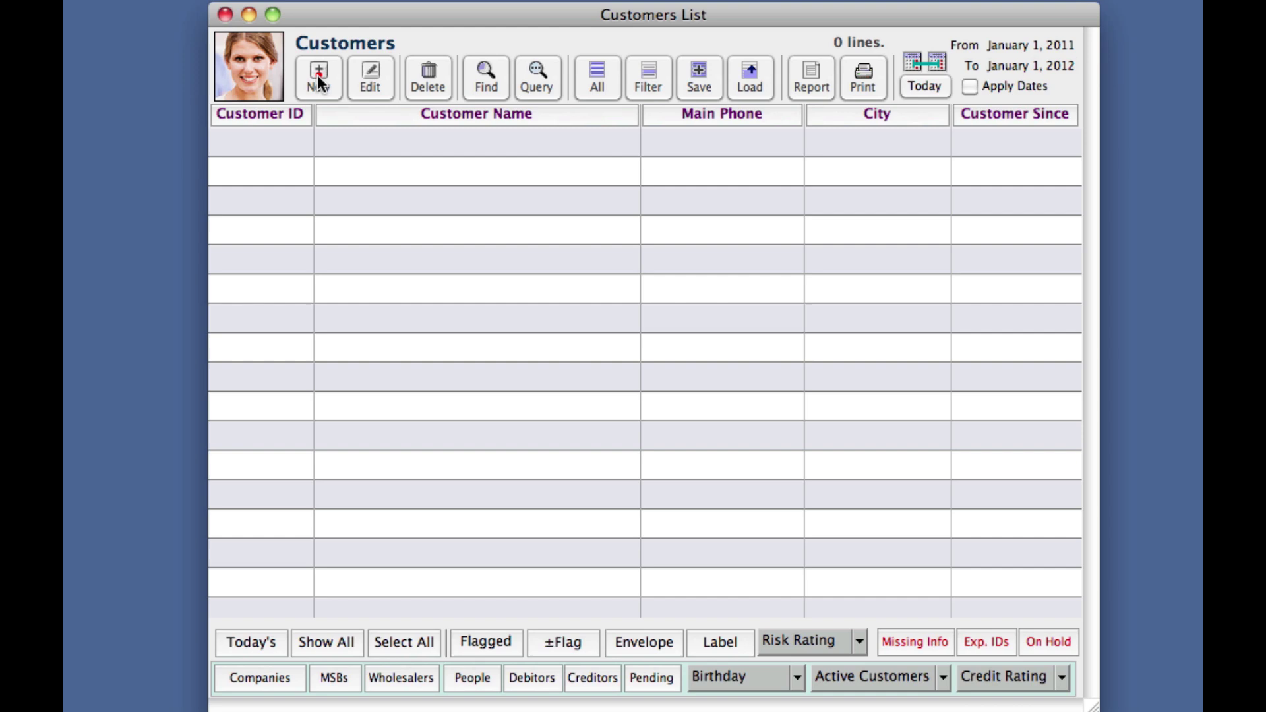
click(317, 75)
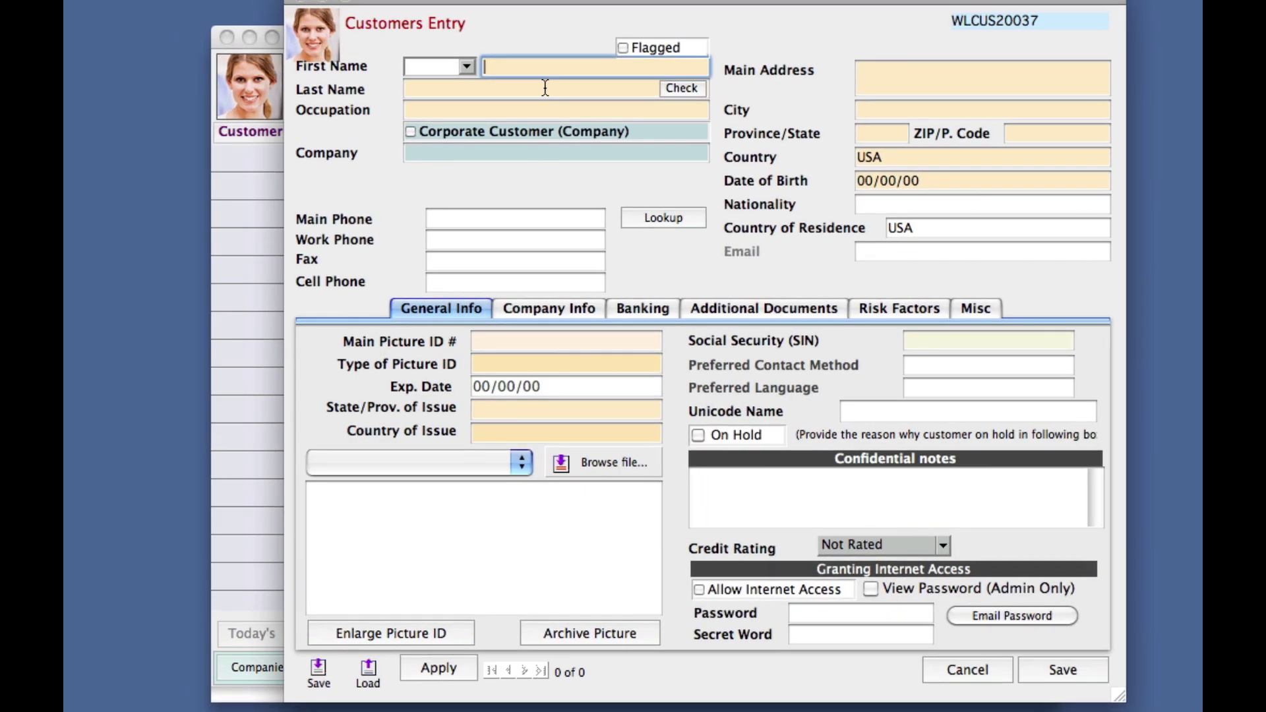
text(Henry)
key(Tab)
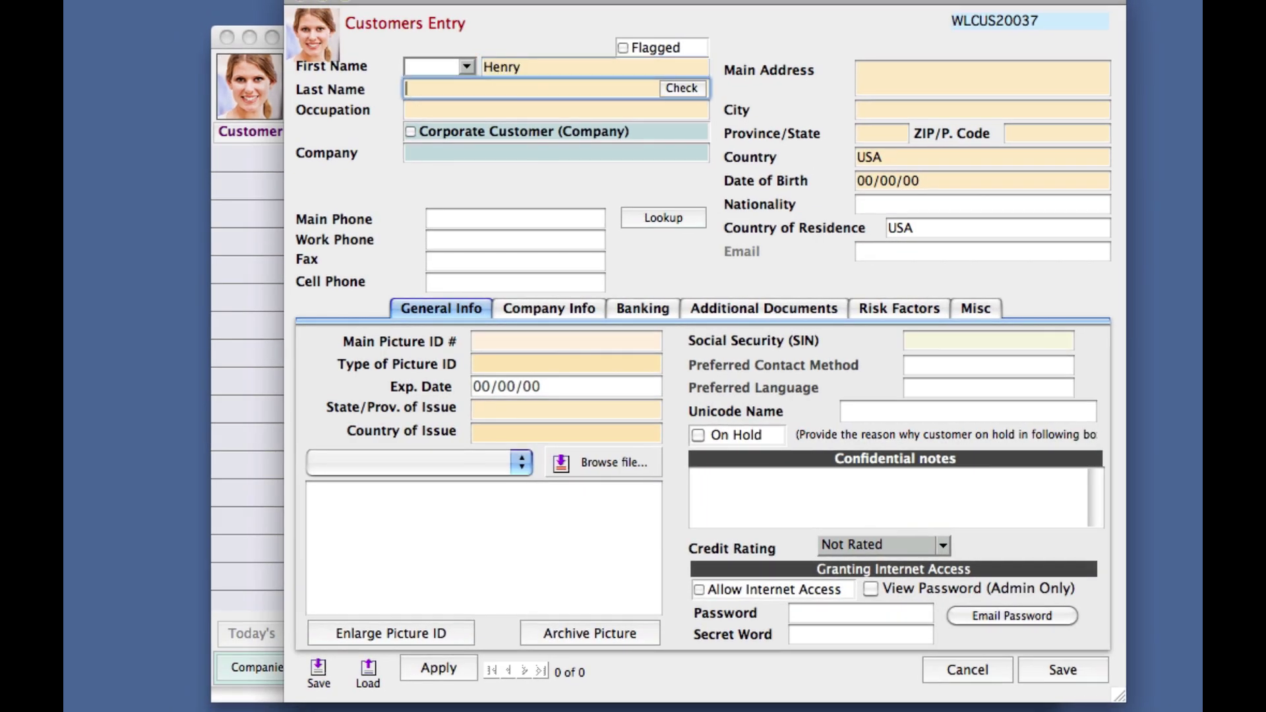
text(cohiba)
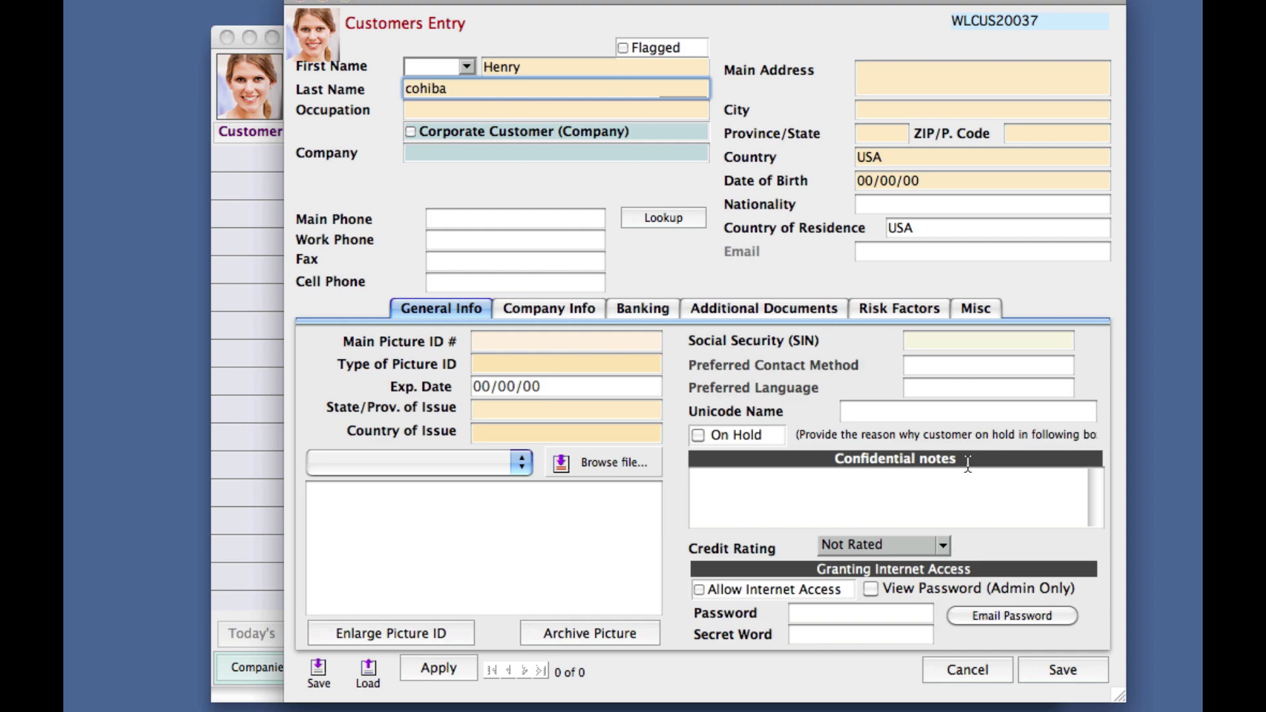
click(1074, 672)
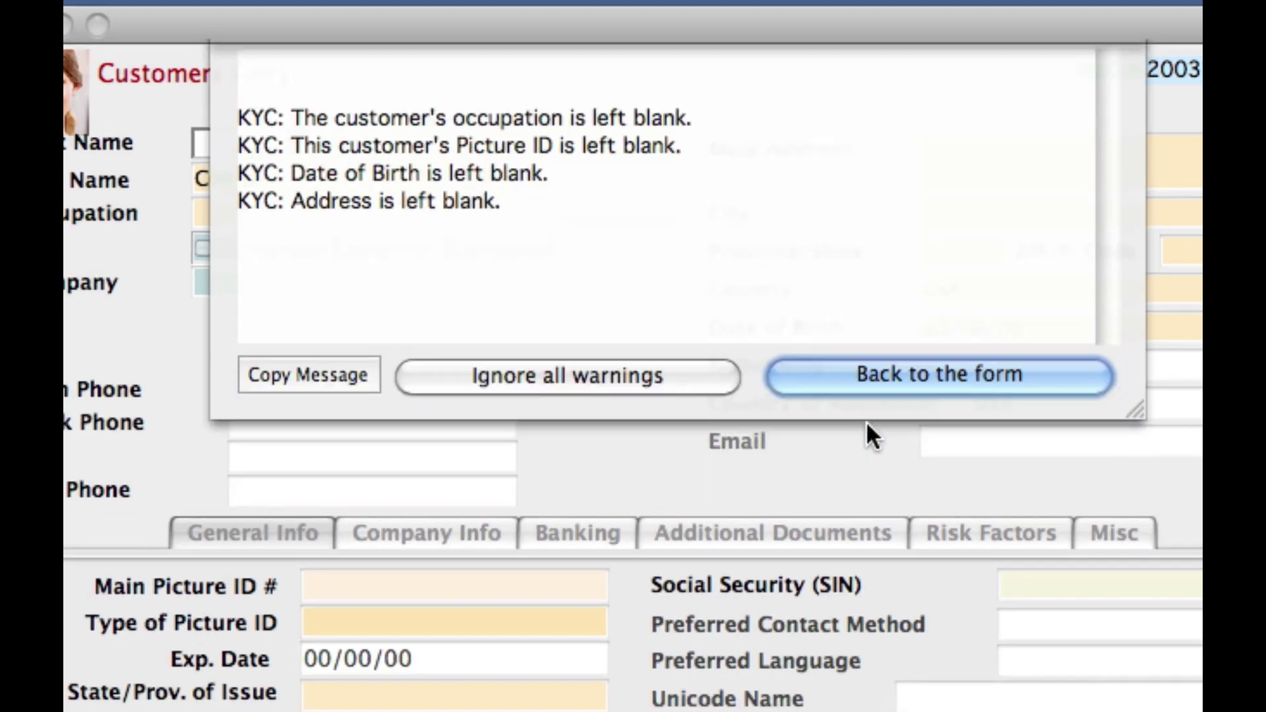
key(Return)
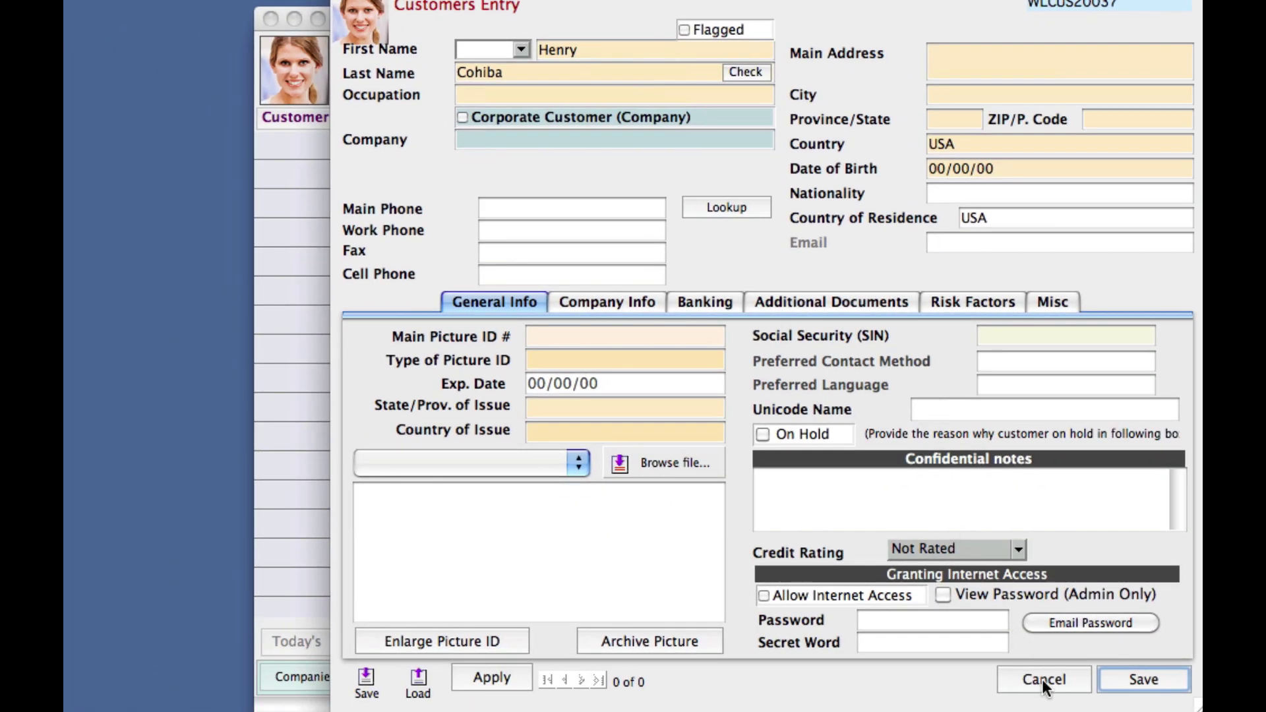
- Close the customer entry form and open the Database Field Constraints list from Admin
click(1042, 679)
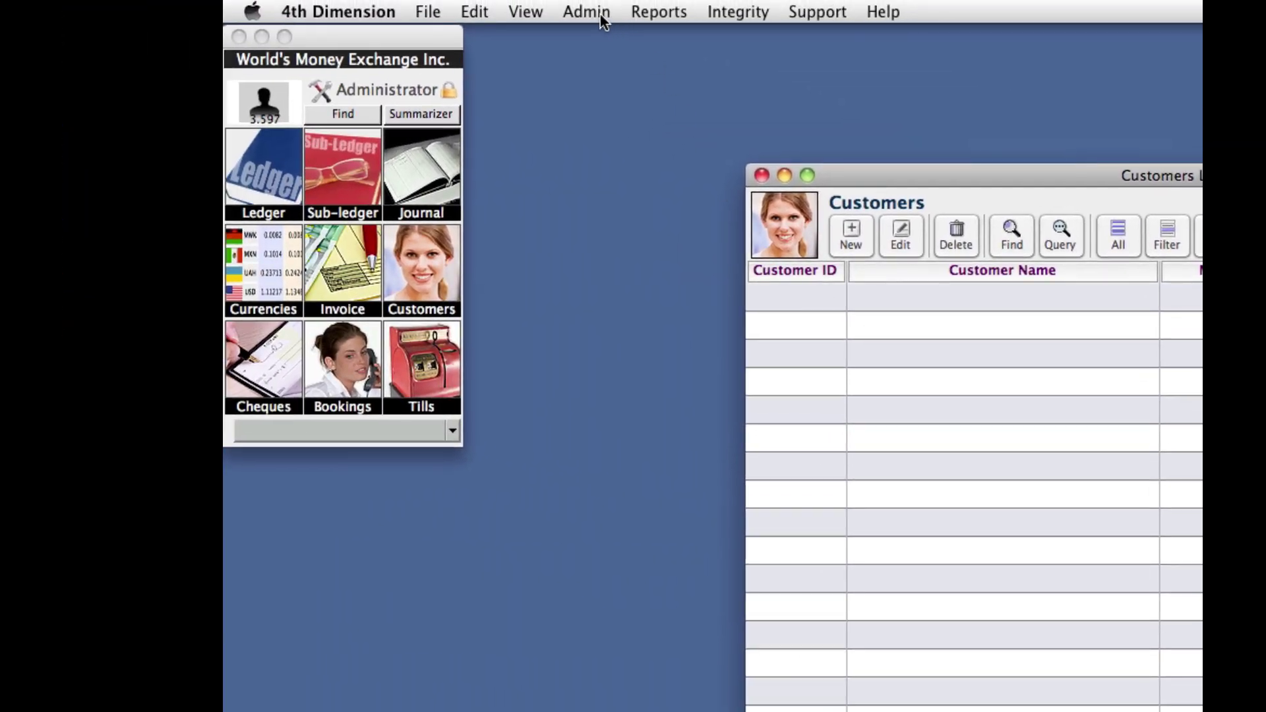
click(596, 13)
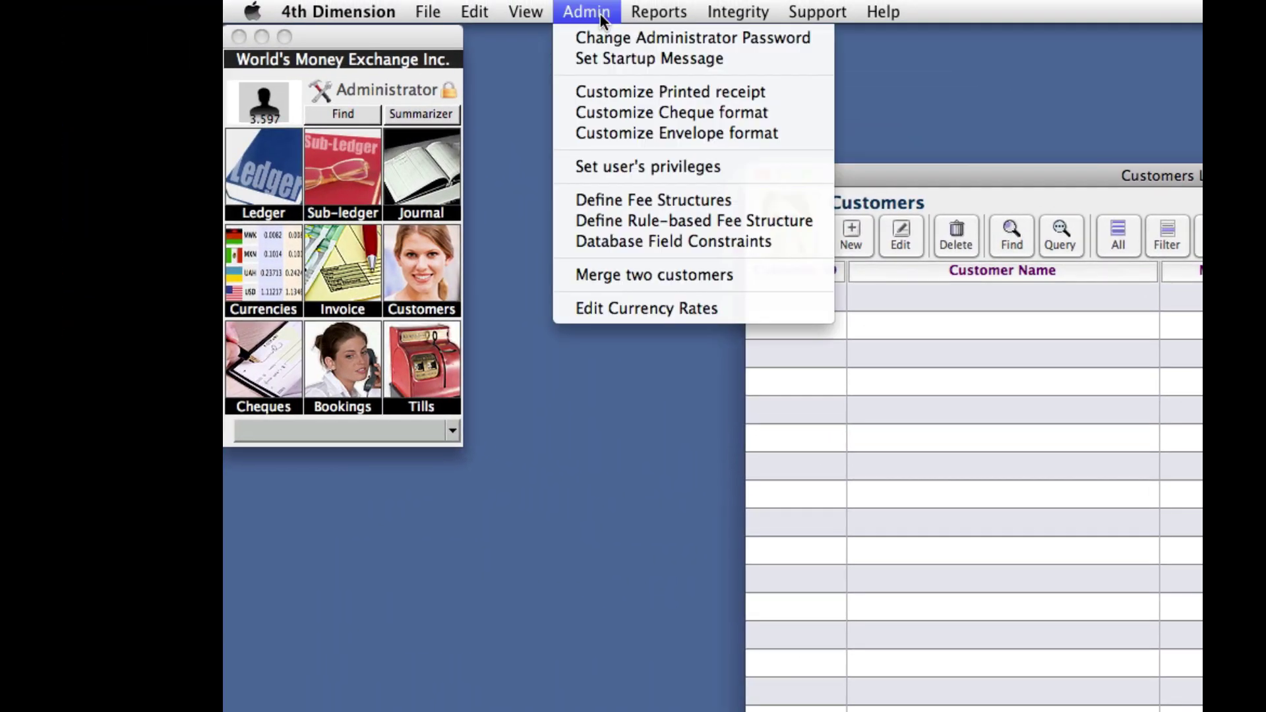
click(642, 241)
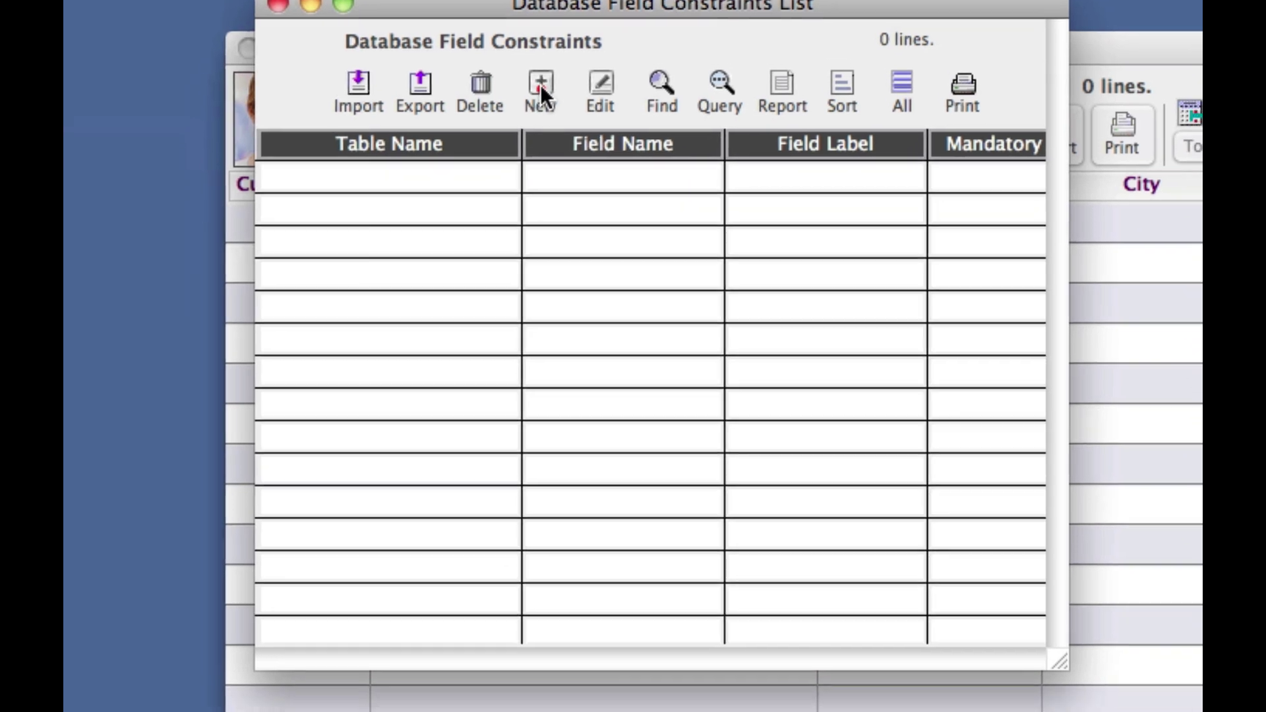
- Create a Customers SIN_No constraint and relabel it 'Social Insurance Number'
click(556, 108)
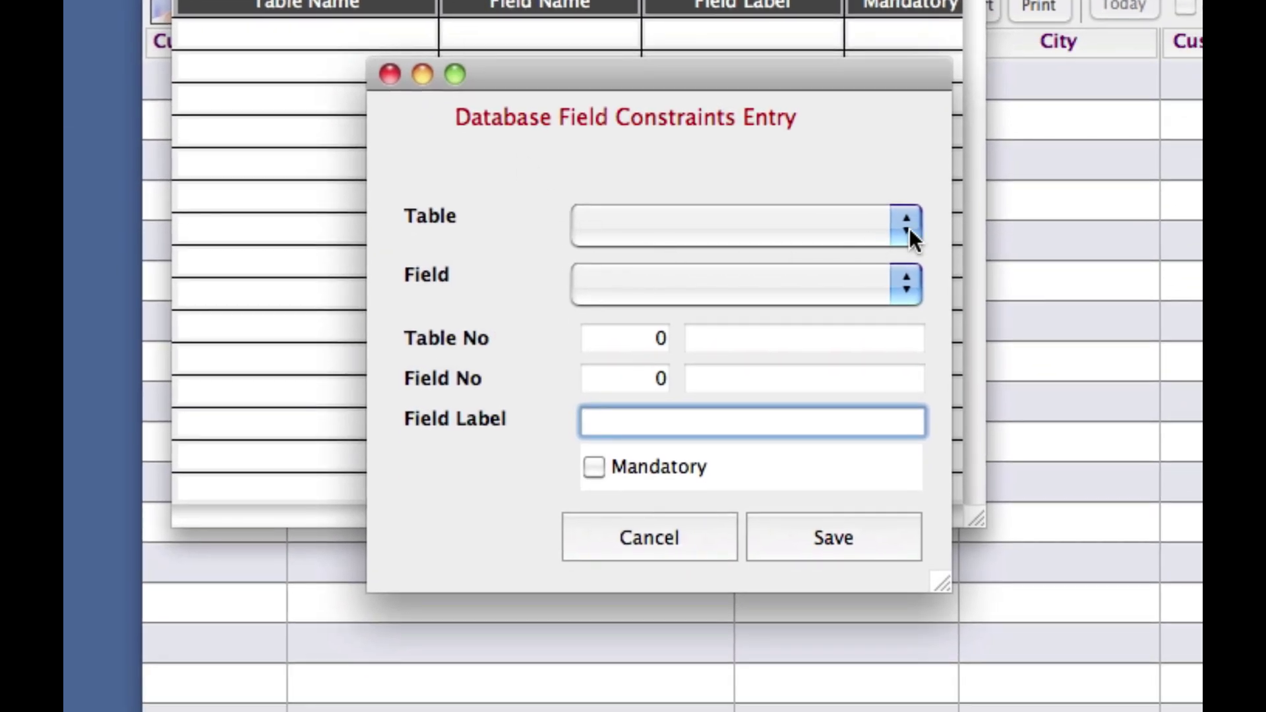
click(909, 229)
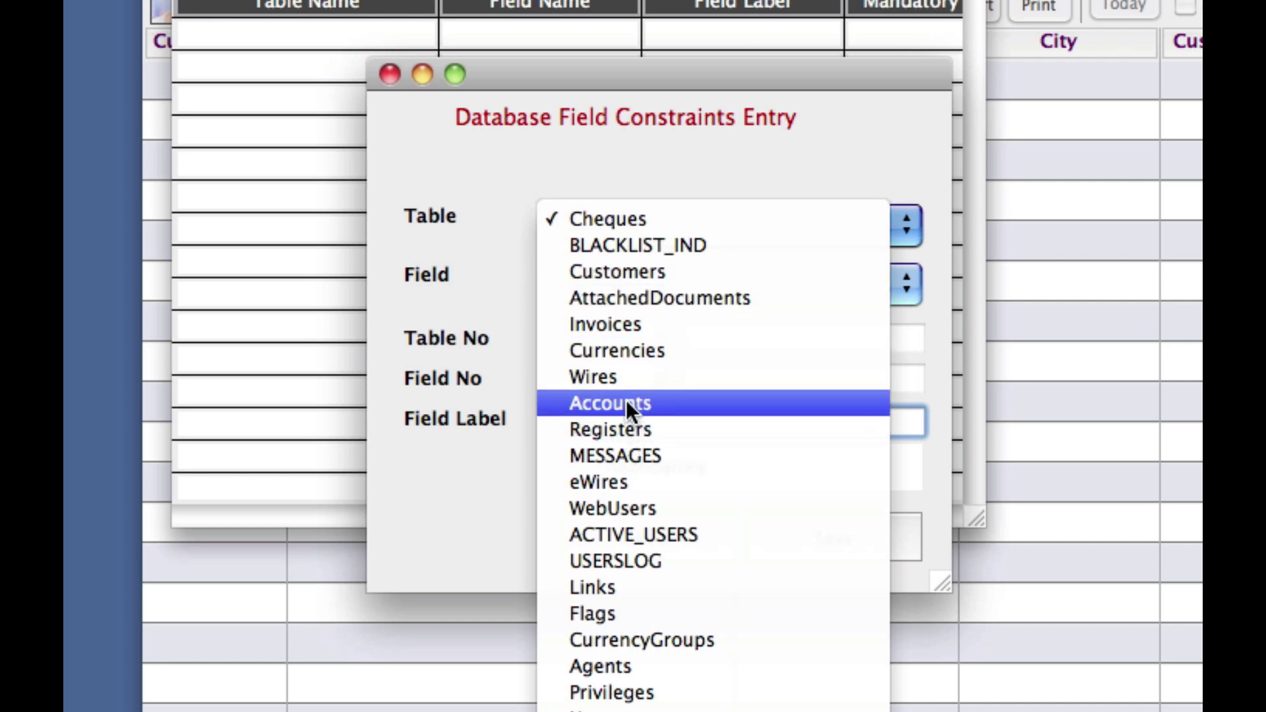
click(635, 273)
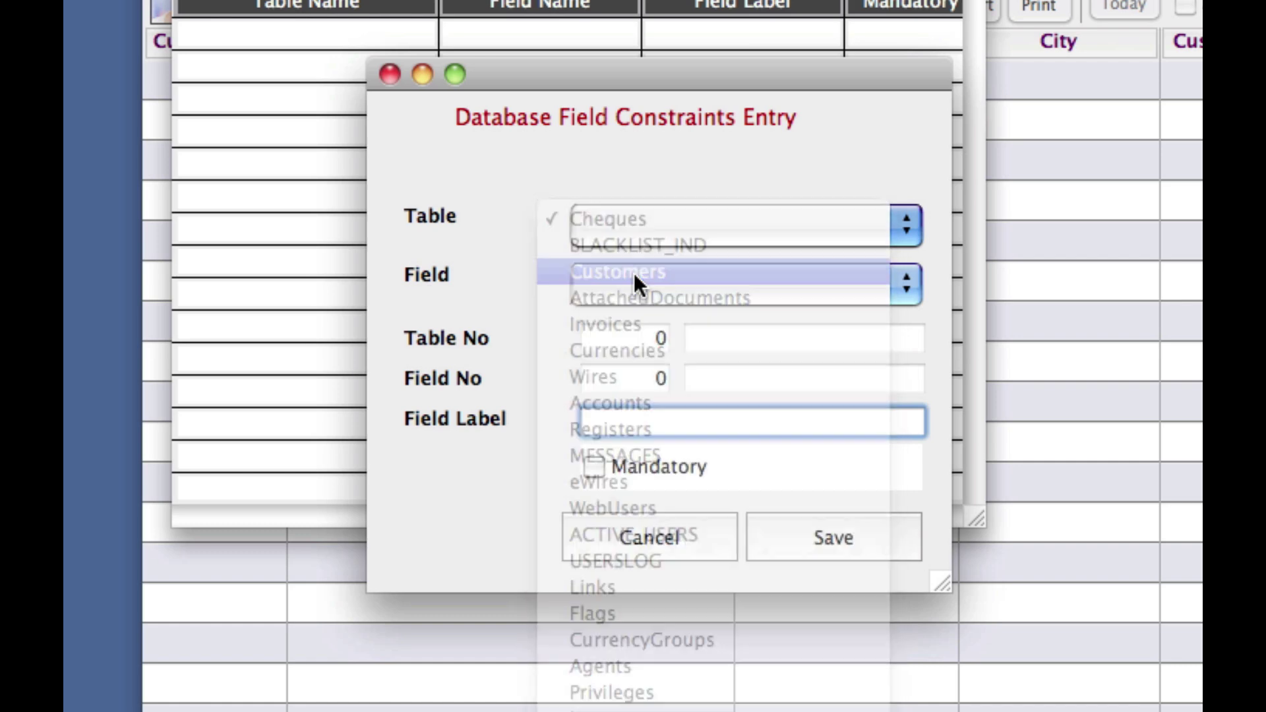
click(908, 292)
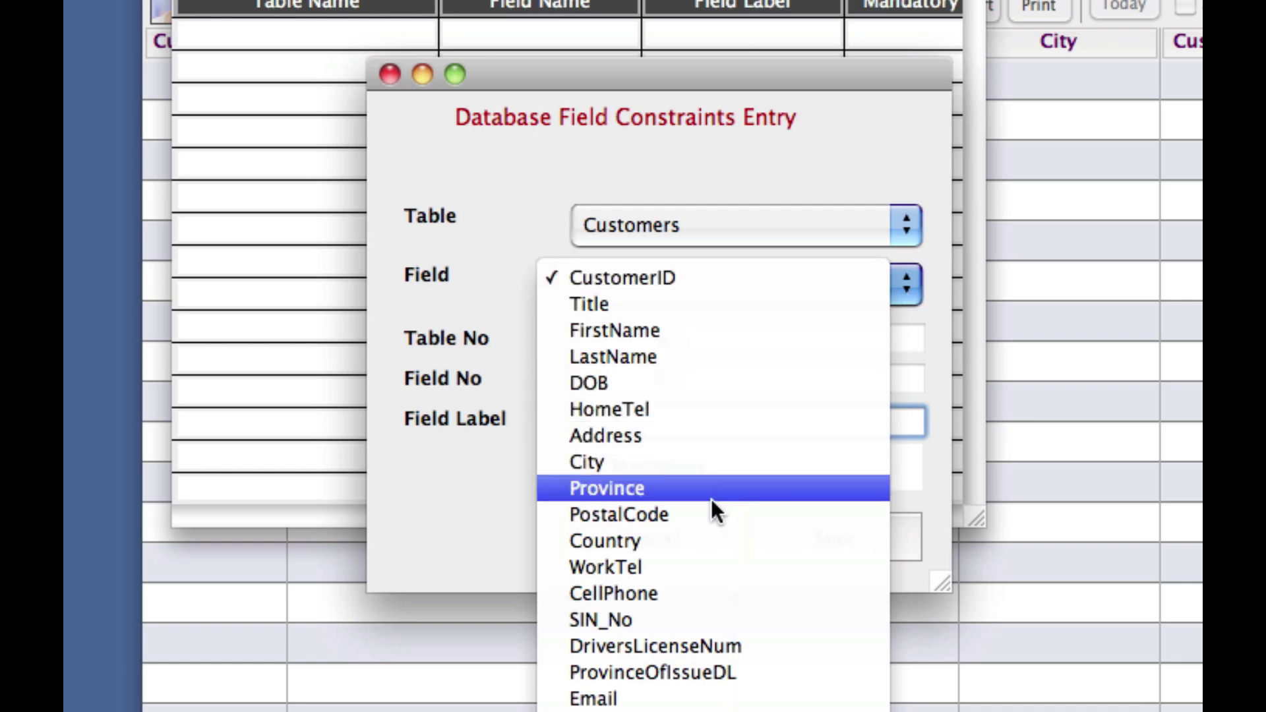
click(662, 610)
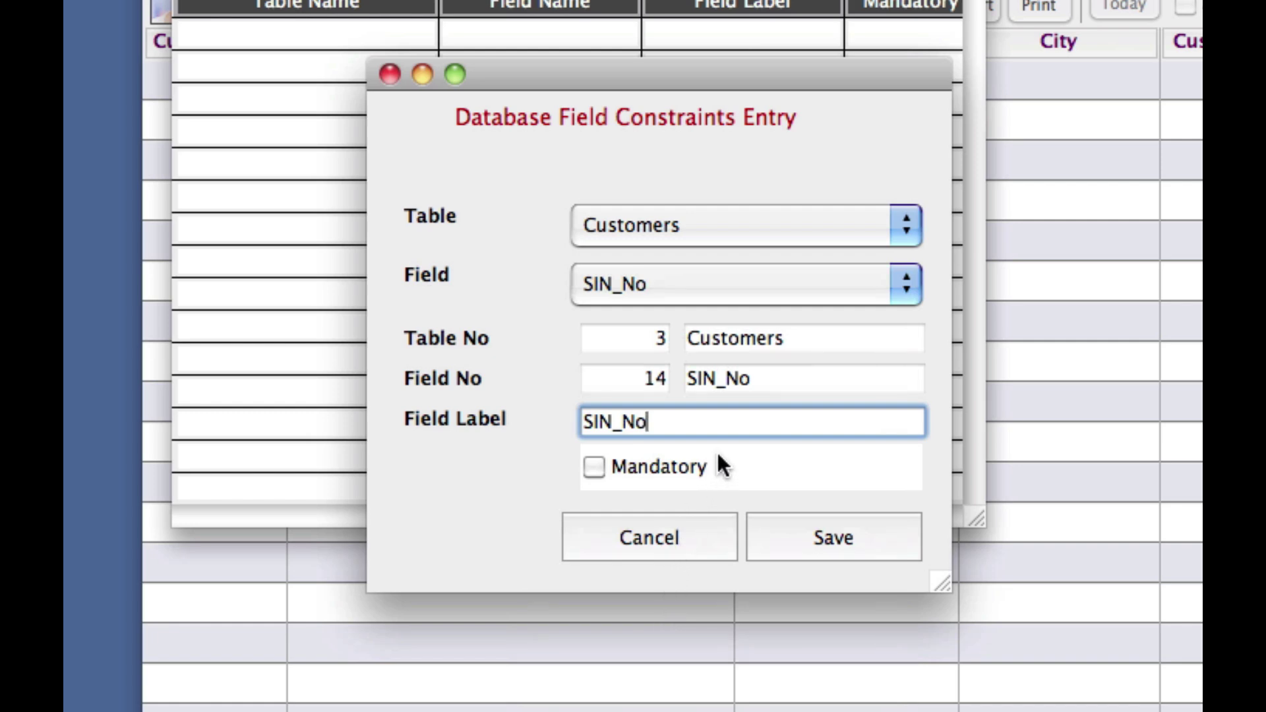
drag(654, 422, 585, 423)
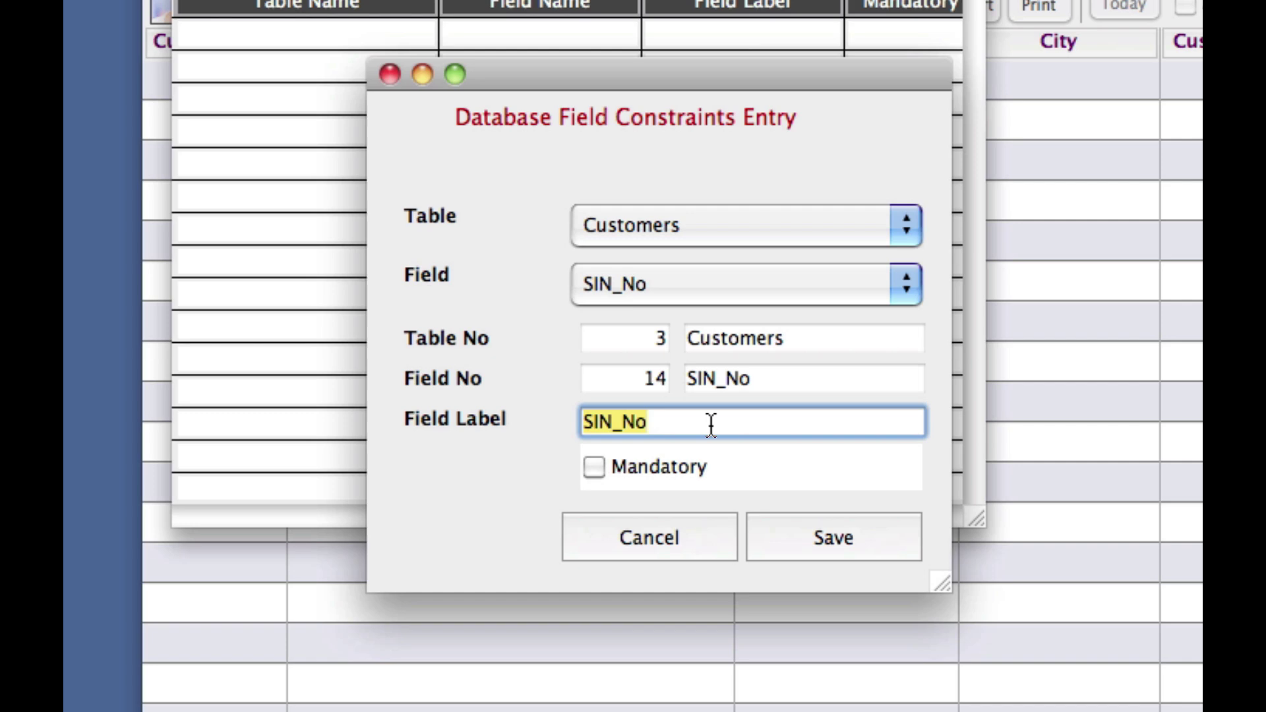
text(So)
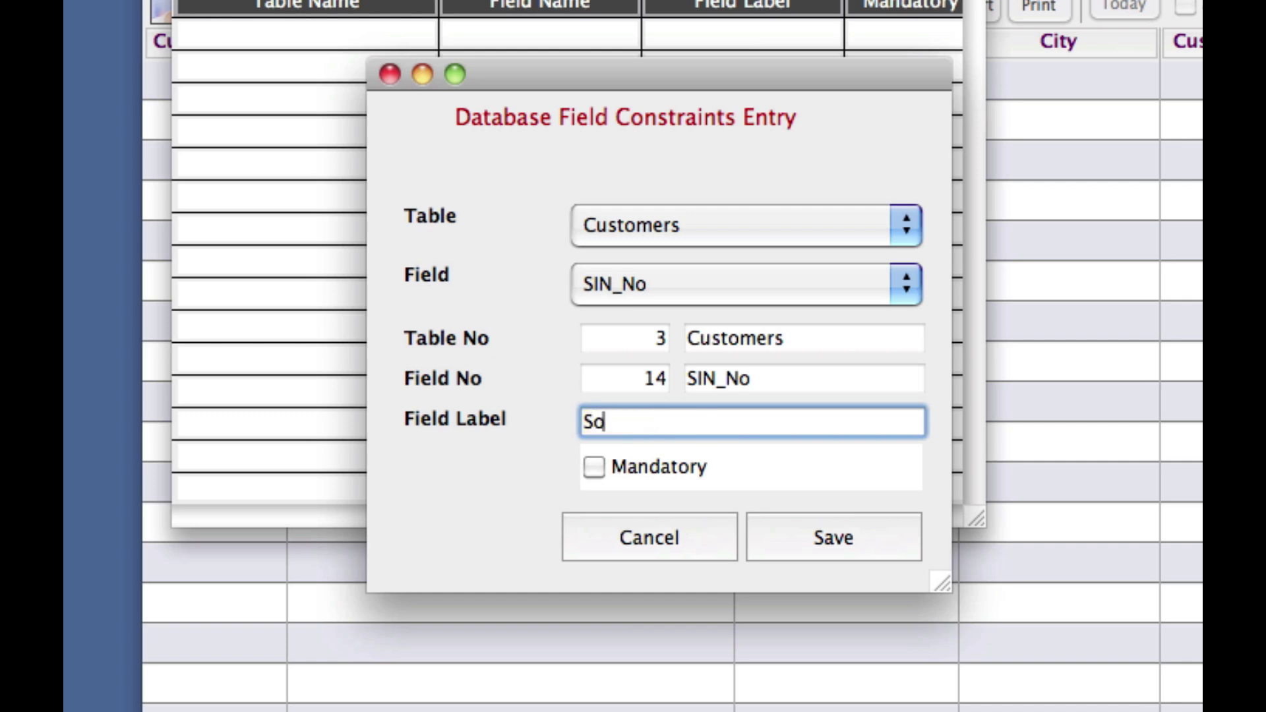
text(cial Ins)
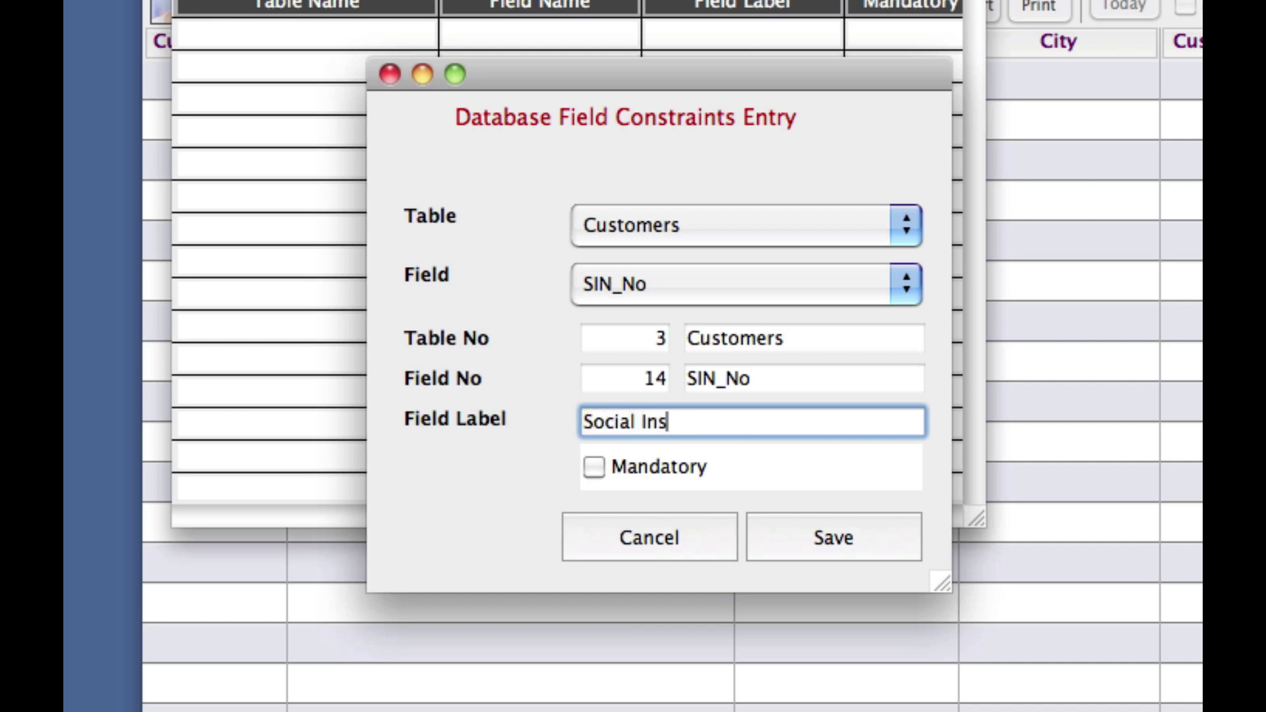
text(urance N)
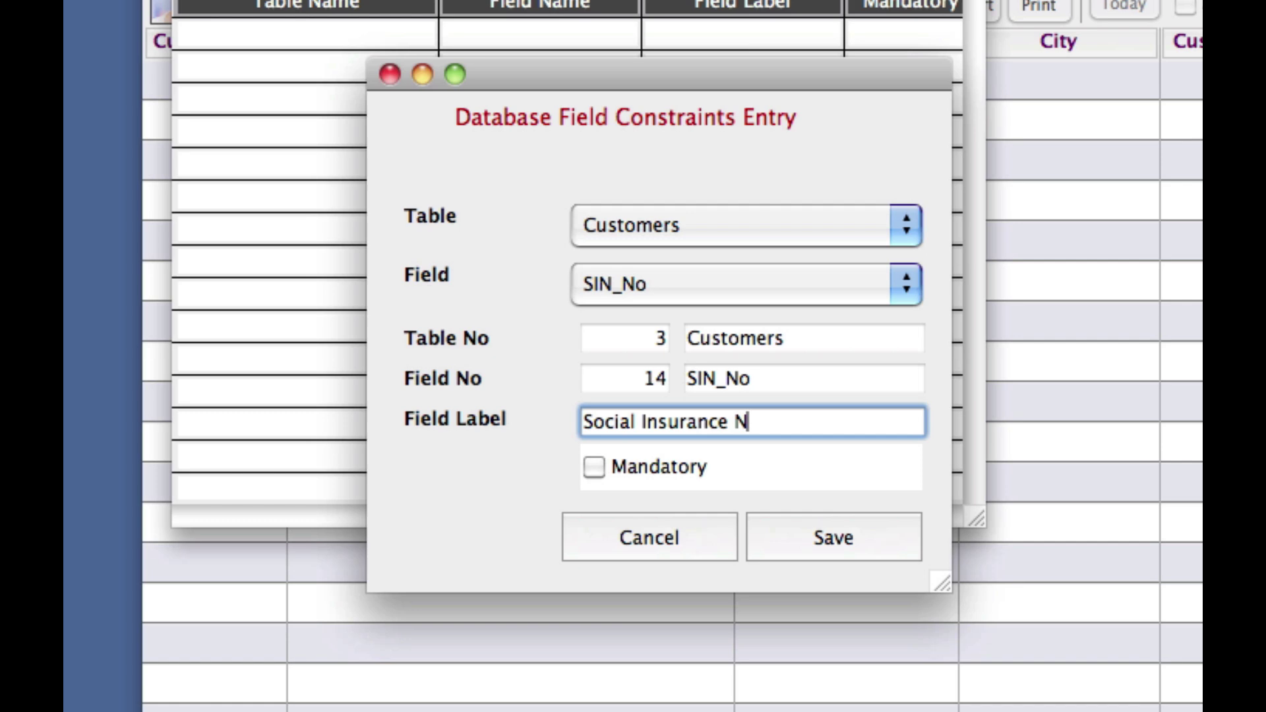
text(umber)
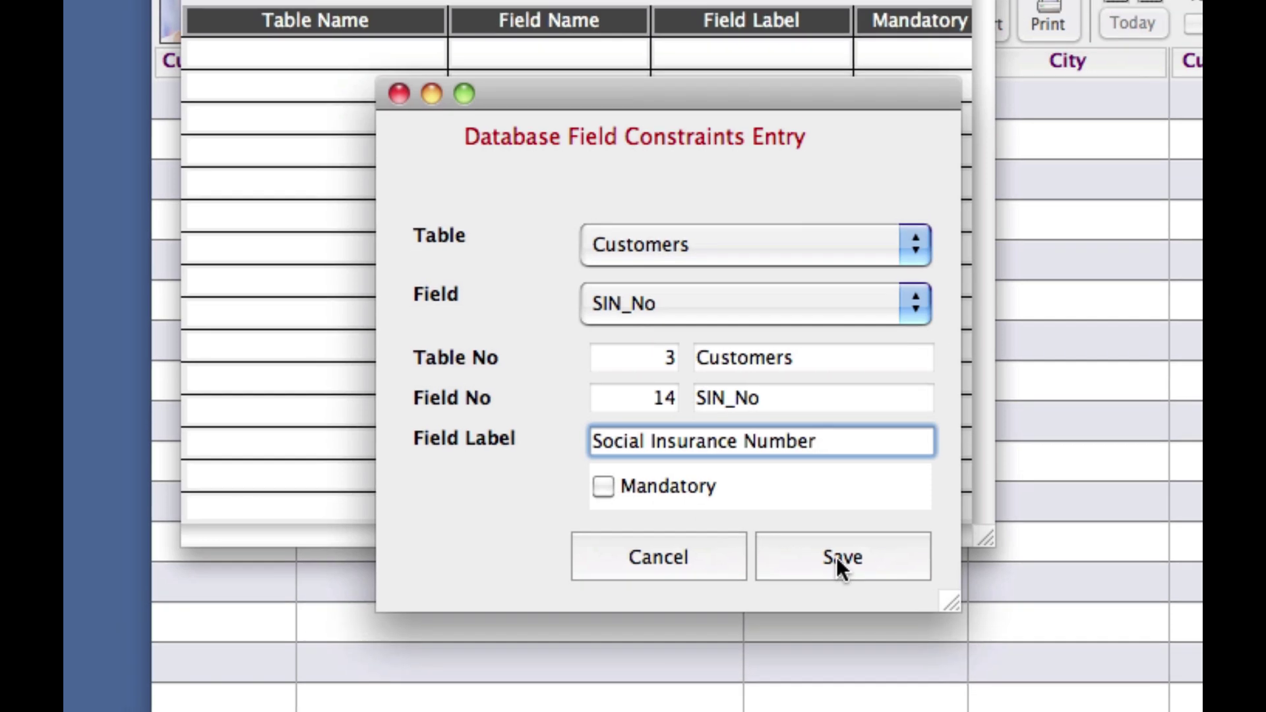
- Save the SIN_No constraint and begin a fresh customer record from the Customers List
click(827, 537)
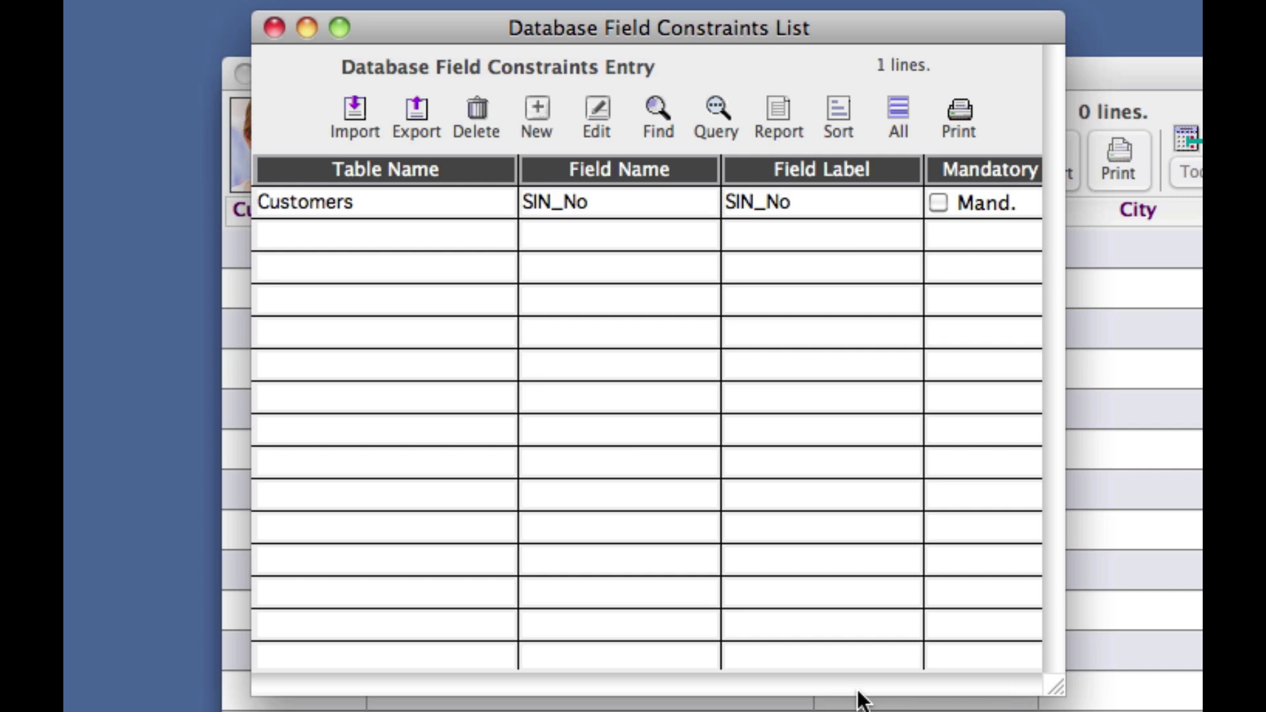
click(1166, 82)
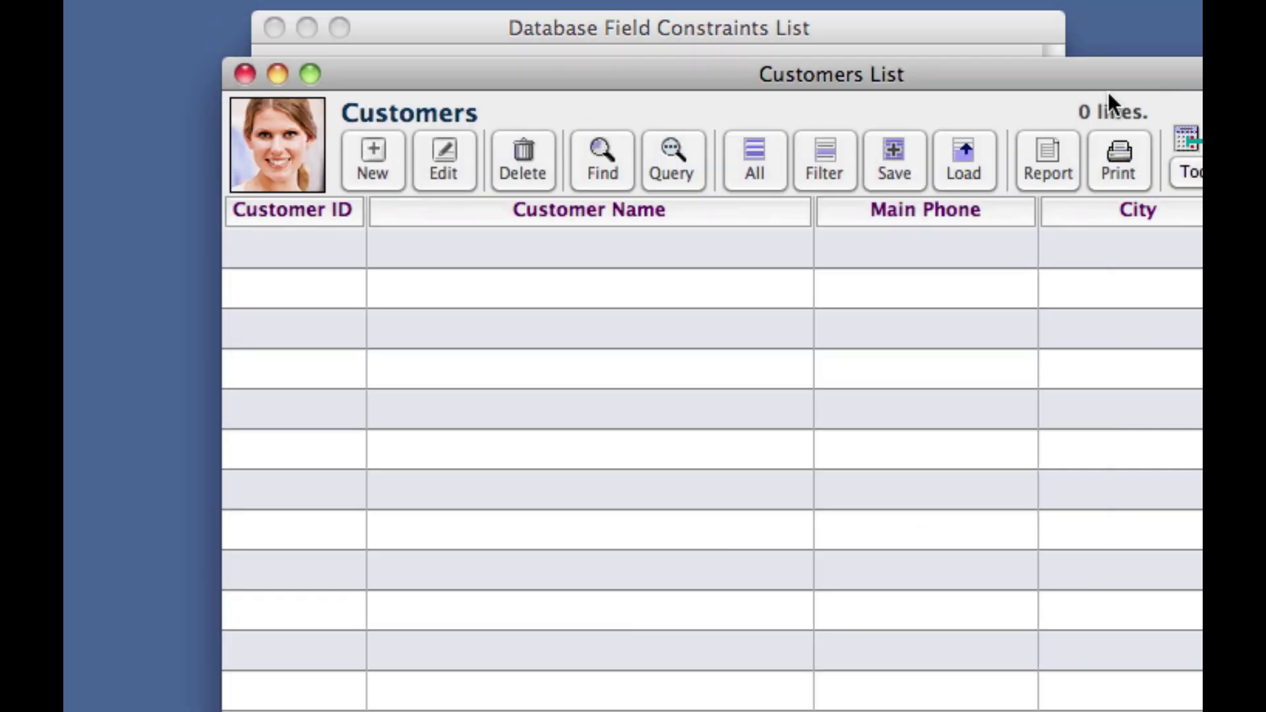
click(373, 166)
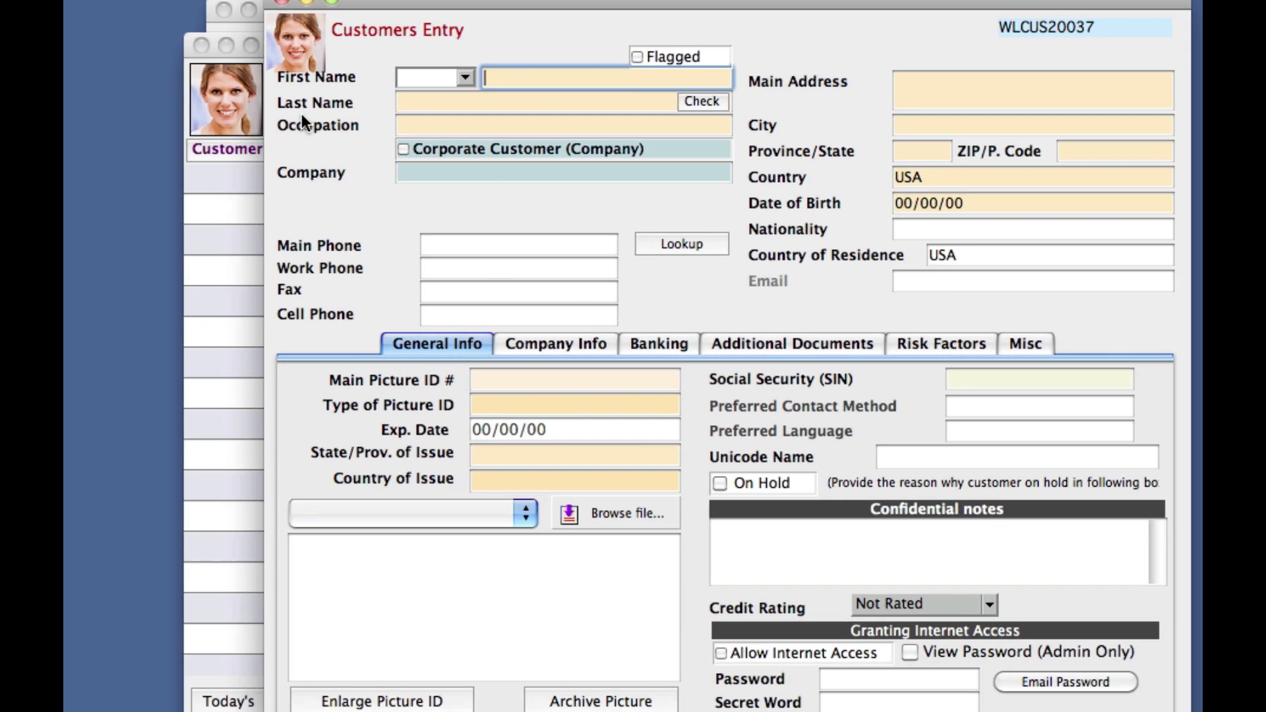
text(co)
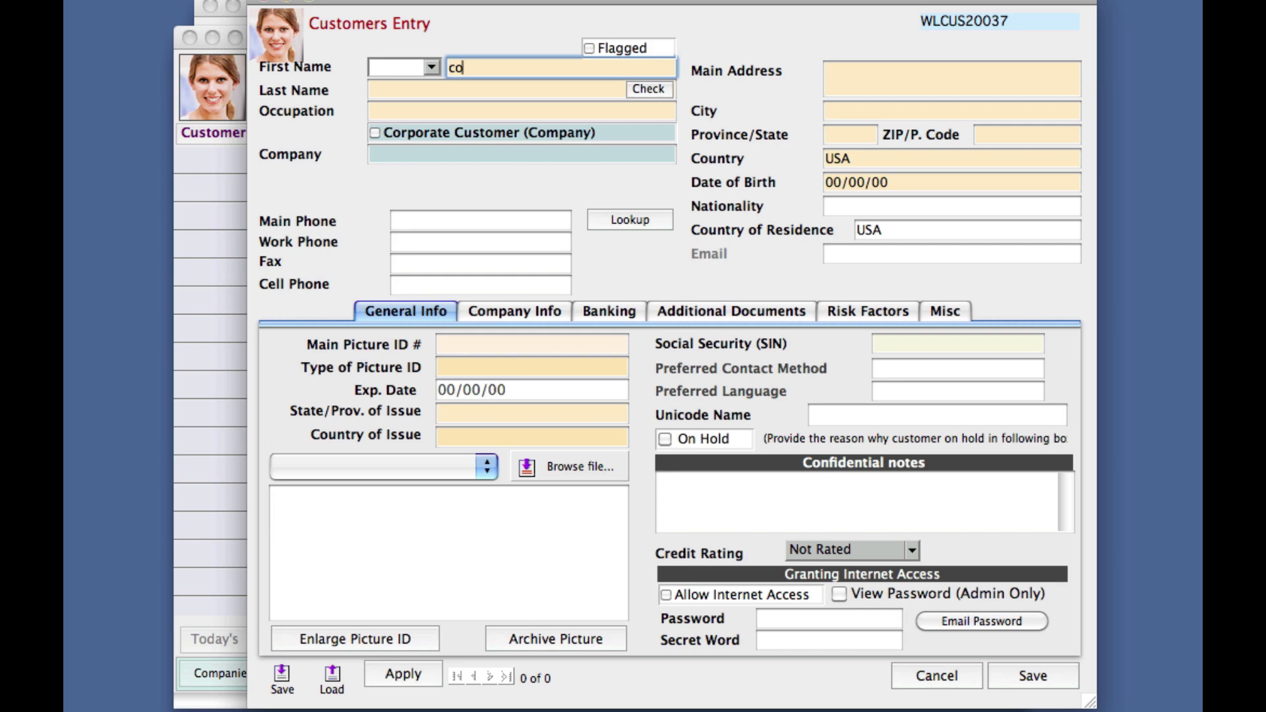
text(hiba)
key(Tab)
text(henr)
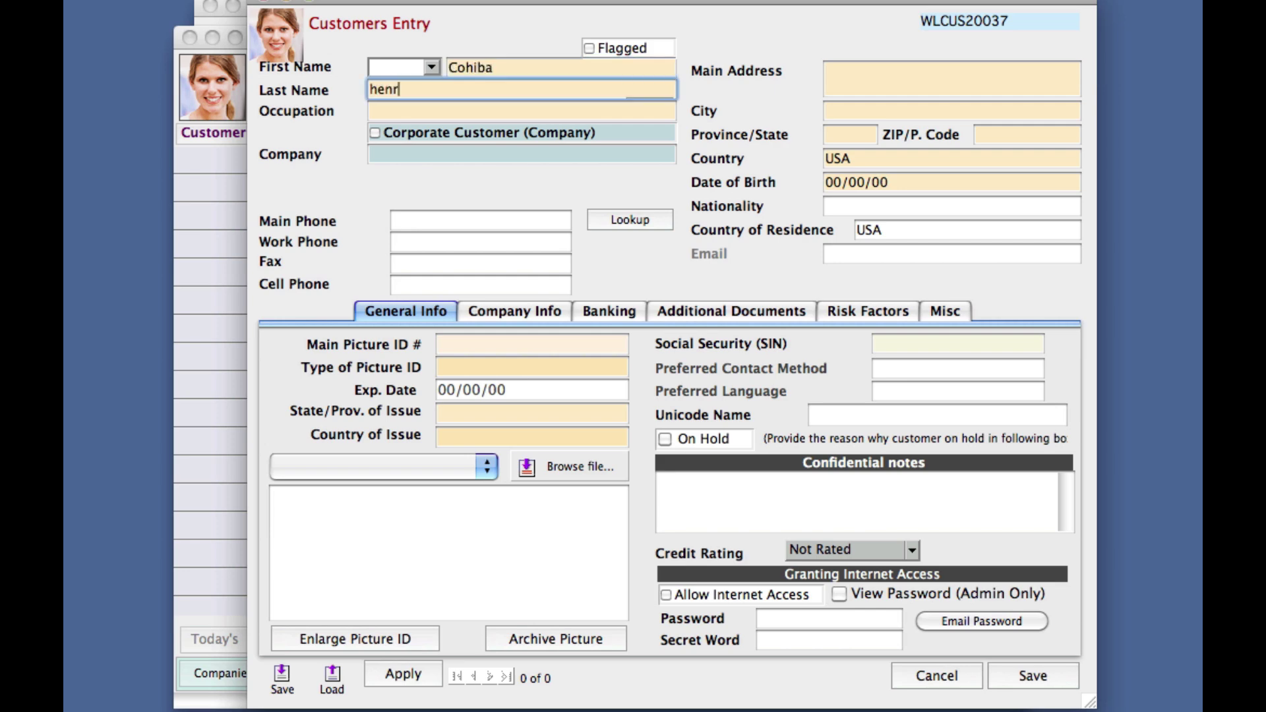
key(Tab)
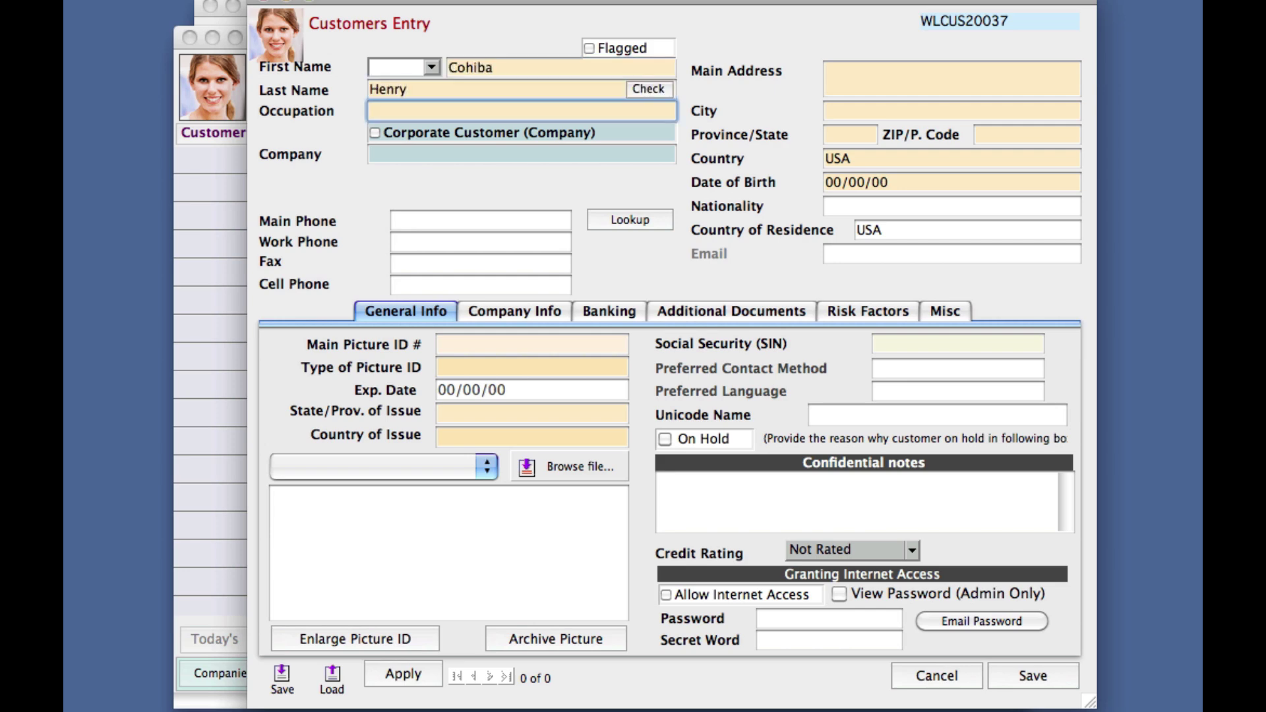
click(1009, 675)
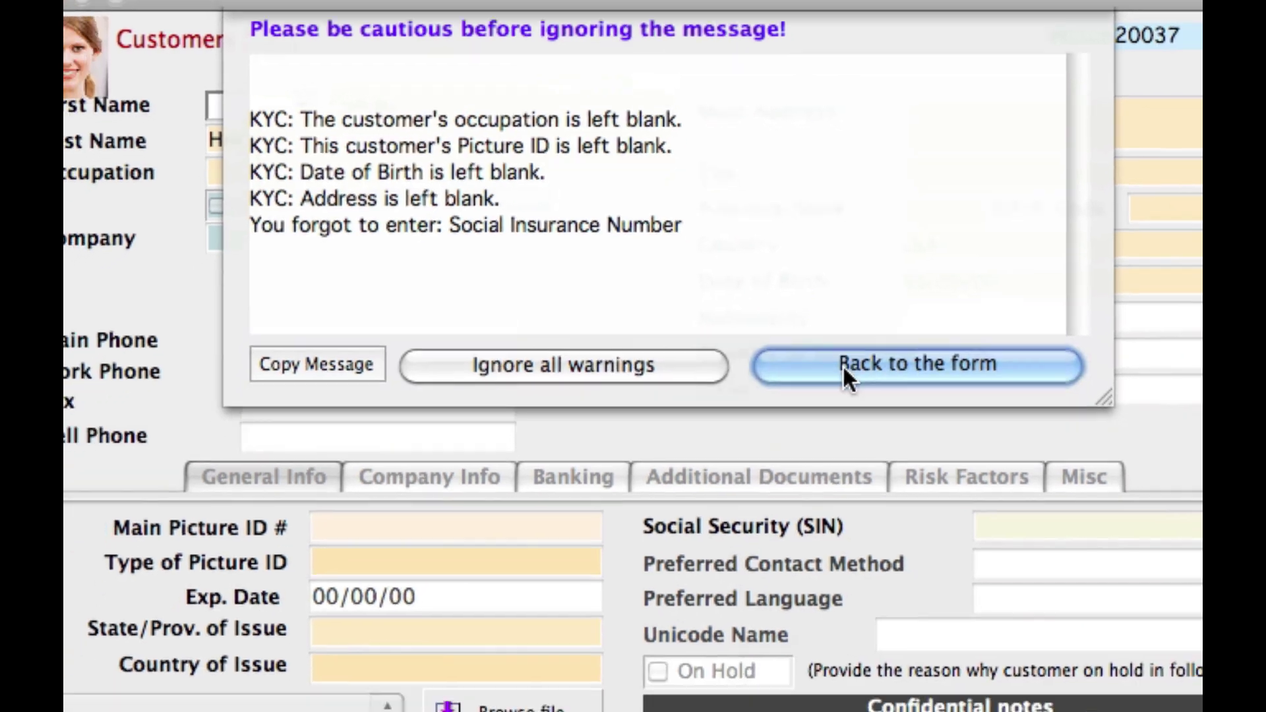
click(858, 413)
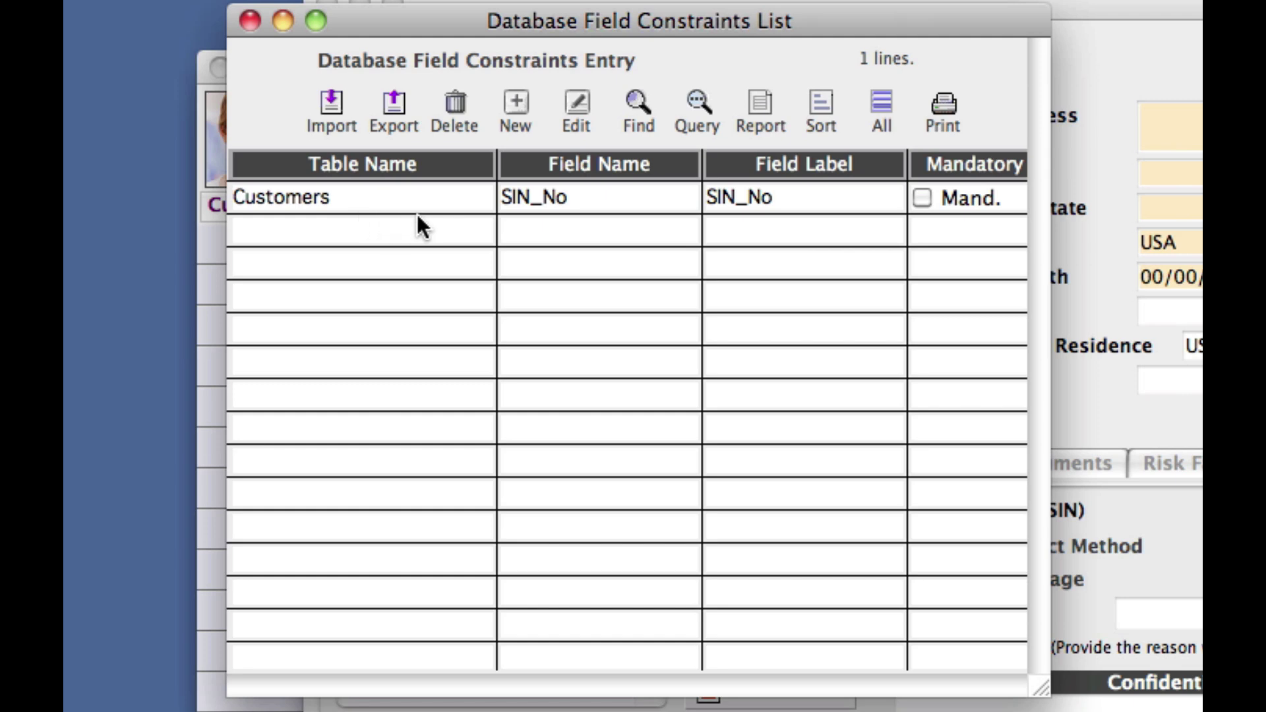
- Add and save a constraint marking the Customers table's Country field as mandatory
click(501, 109)
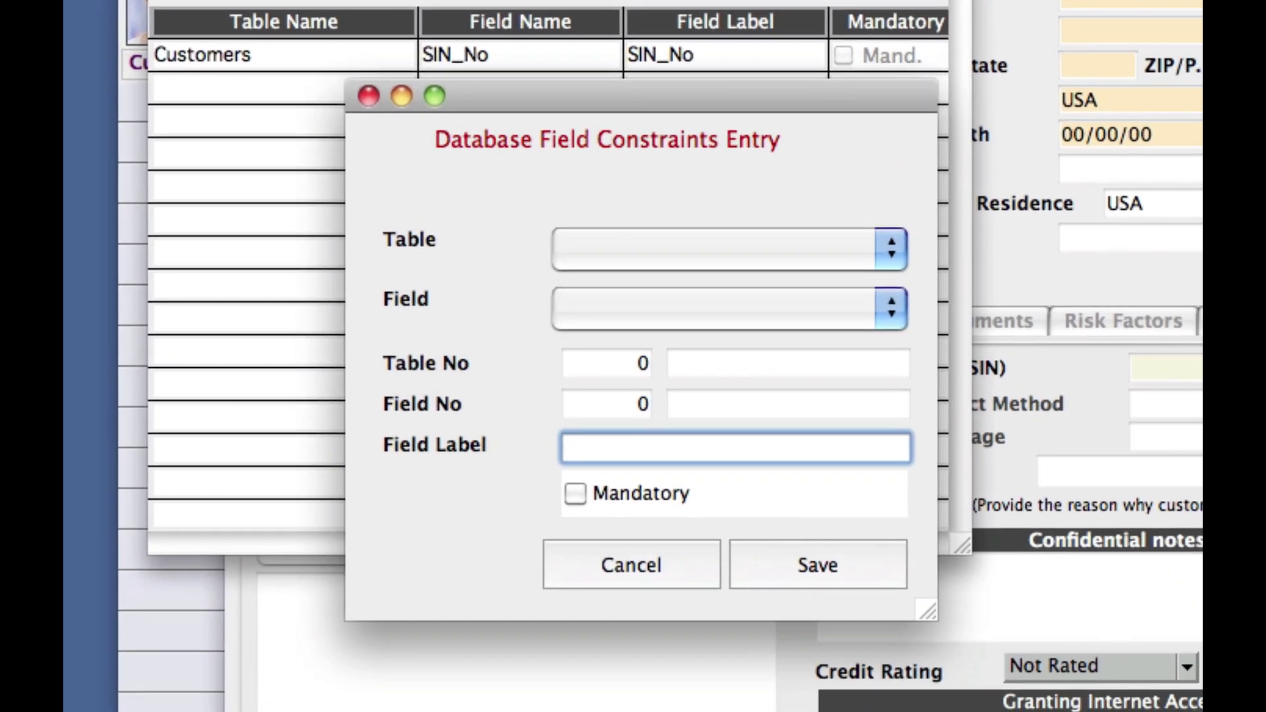
click(899, 254)
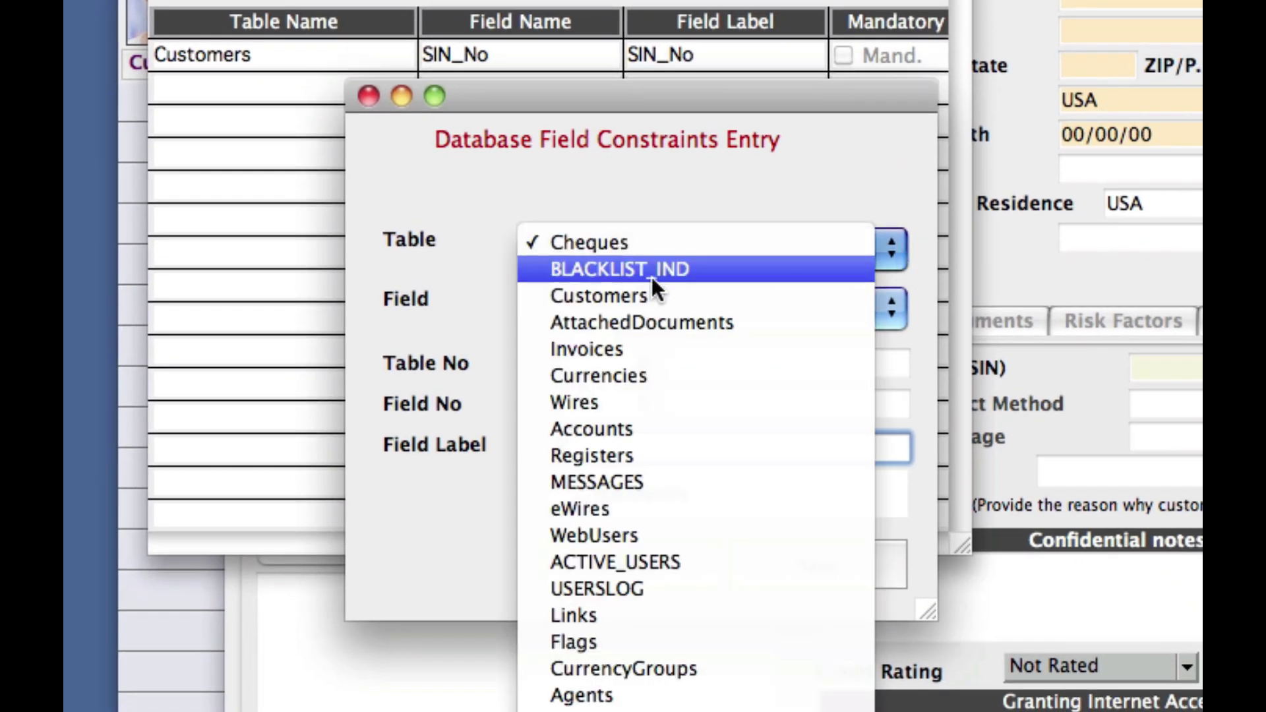
click(619, 295)
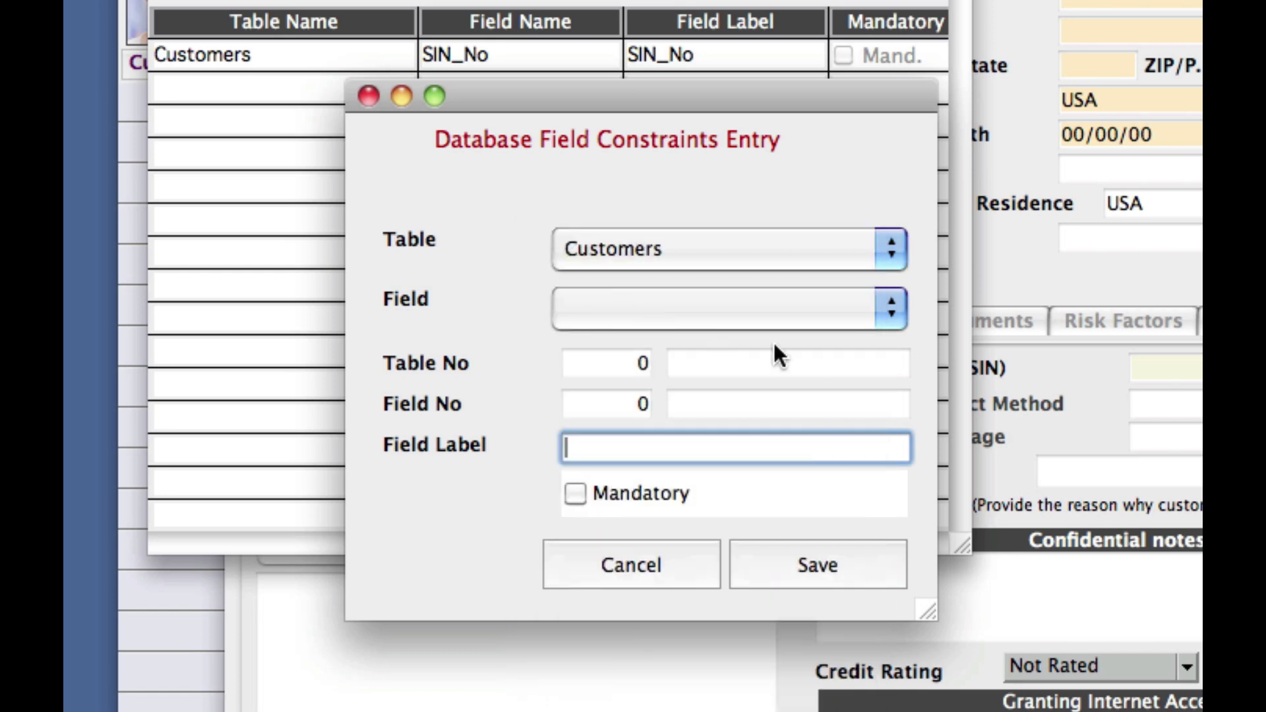
click(887, 315)
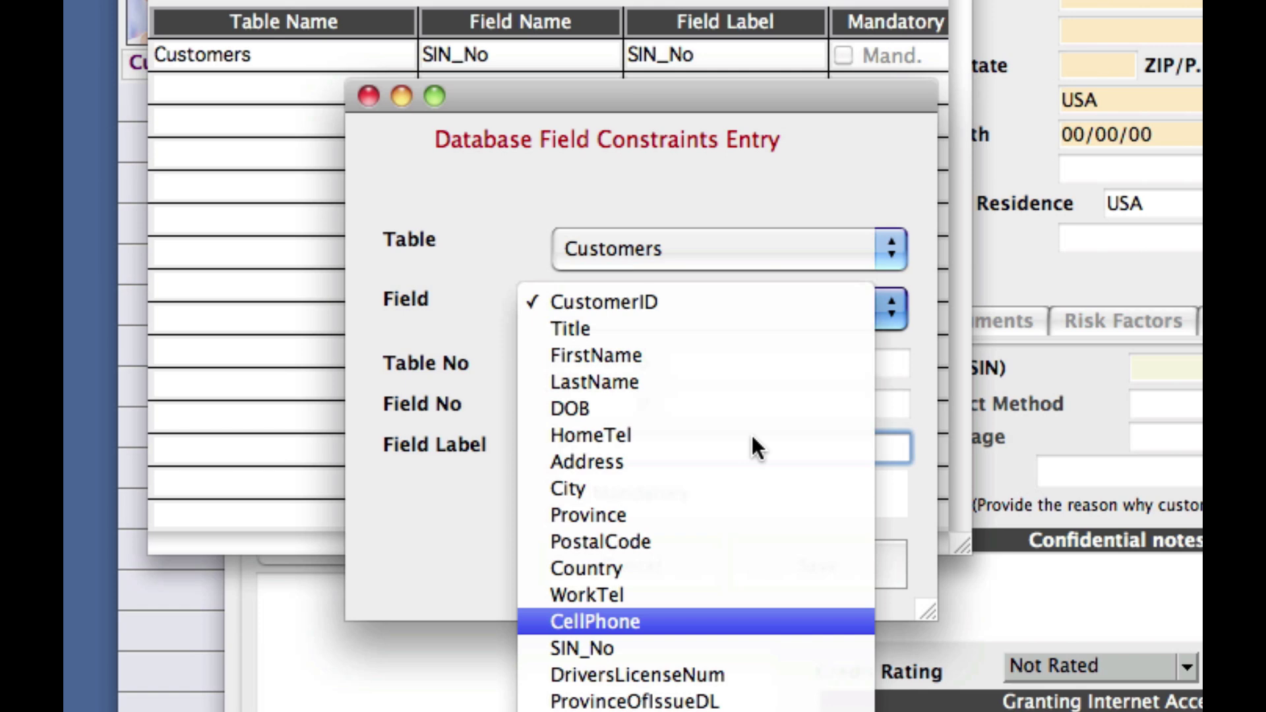
scroll(753, 436, down, 5)
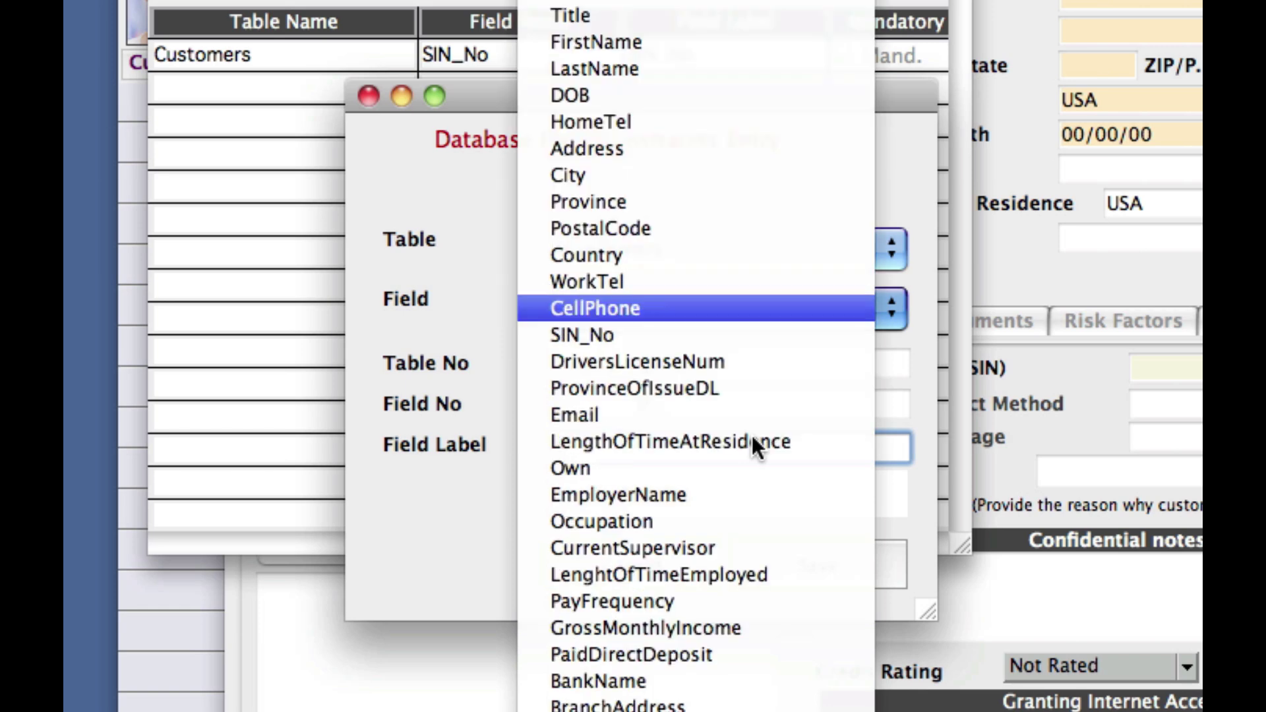
click(621, 261)
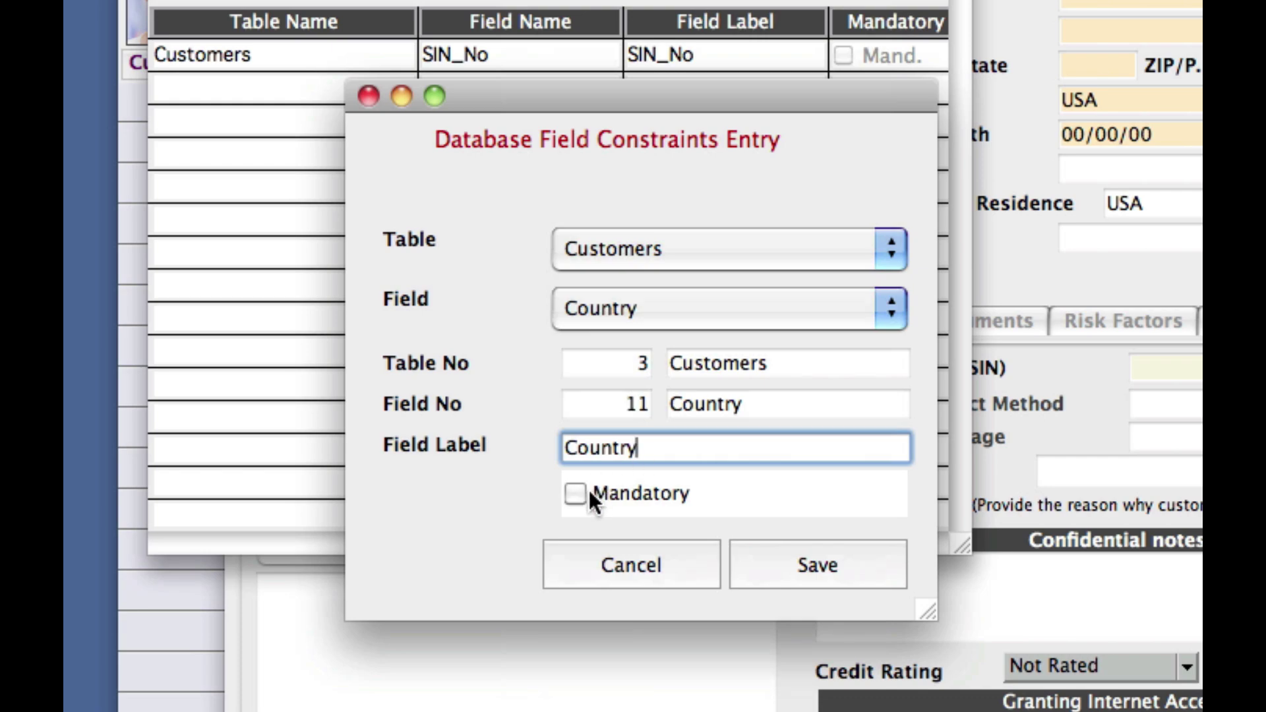
click(577, 495)
click(775, 558)
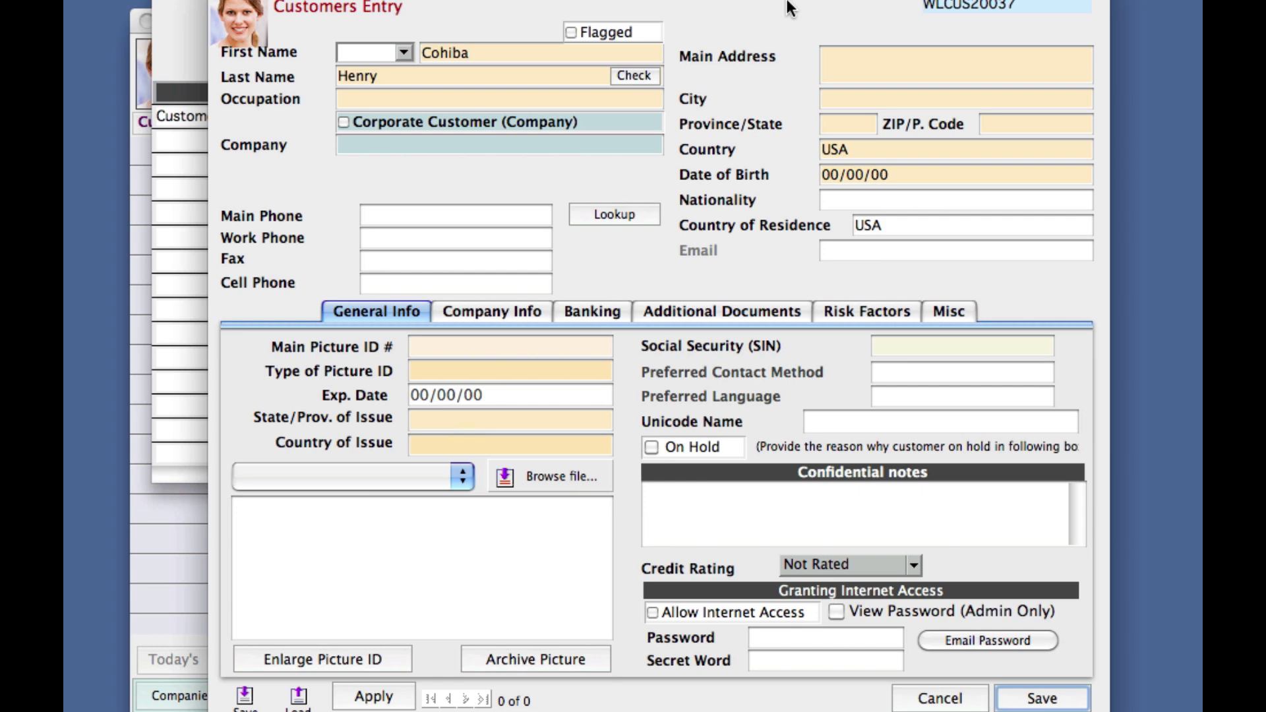
- Erase the customer's Country value 'USA'
click(856, 153)
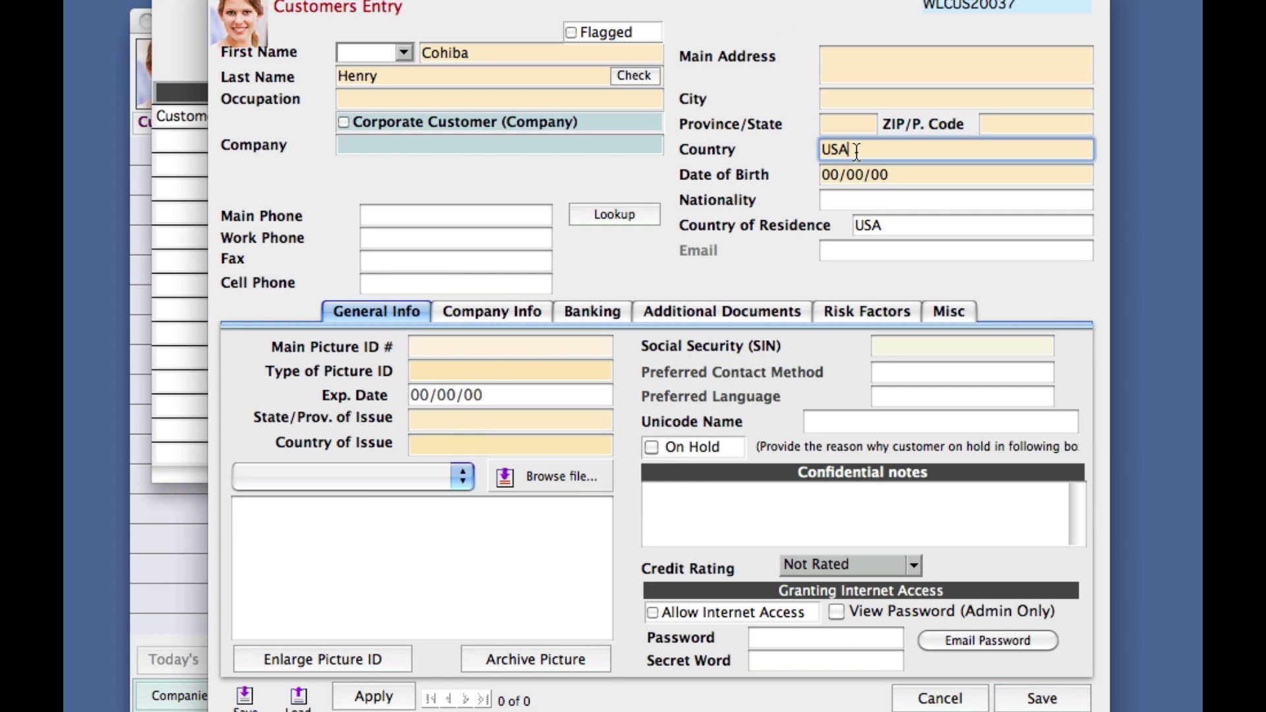
key(BackSpace)
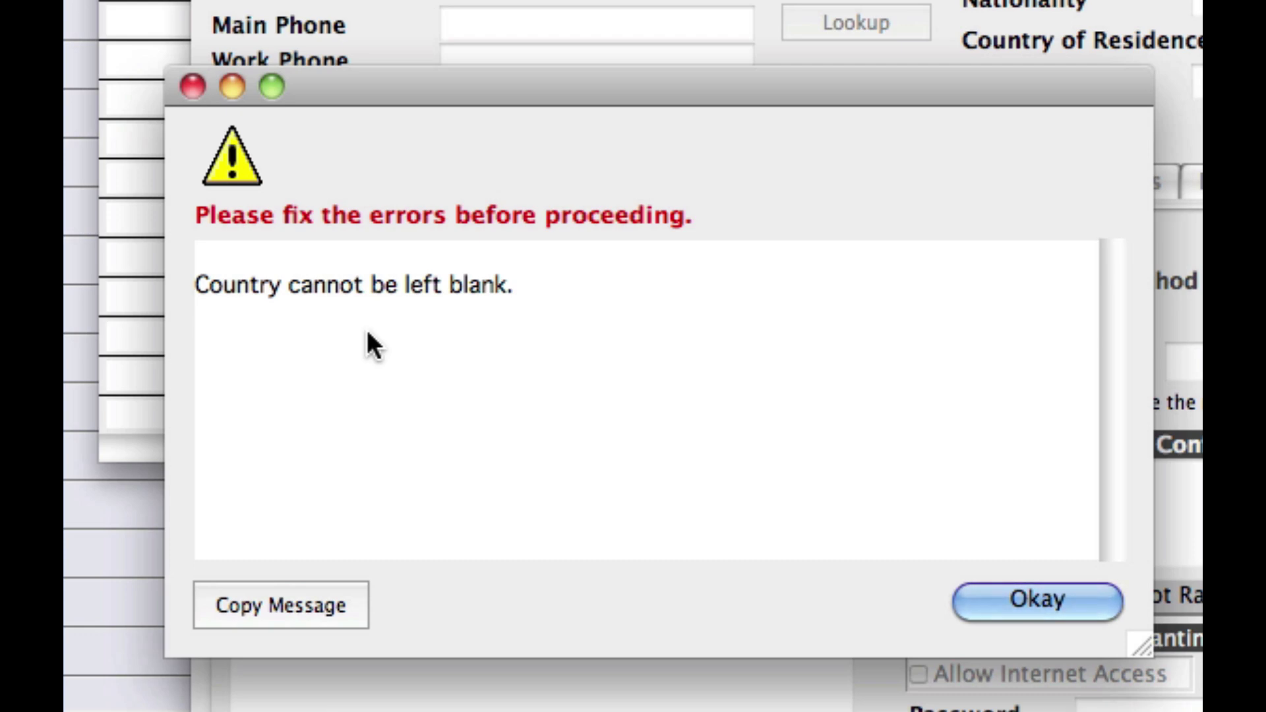
- Dismiss the blank-Country error, re-enter Country as 'us', and save past the KYC warnings
click(1016, 603)
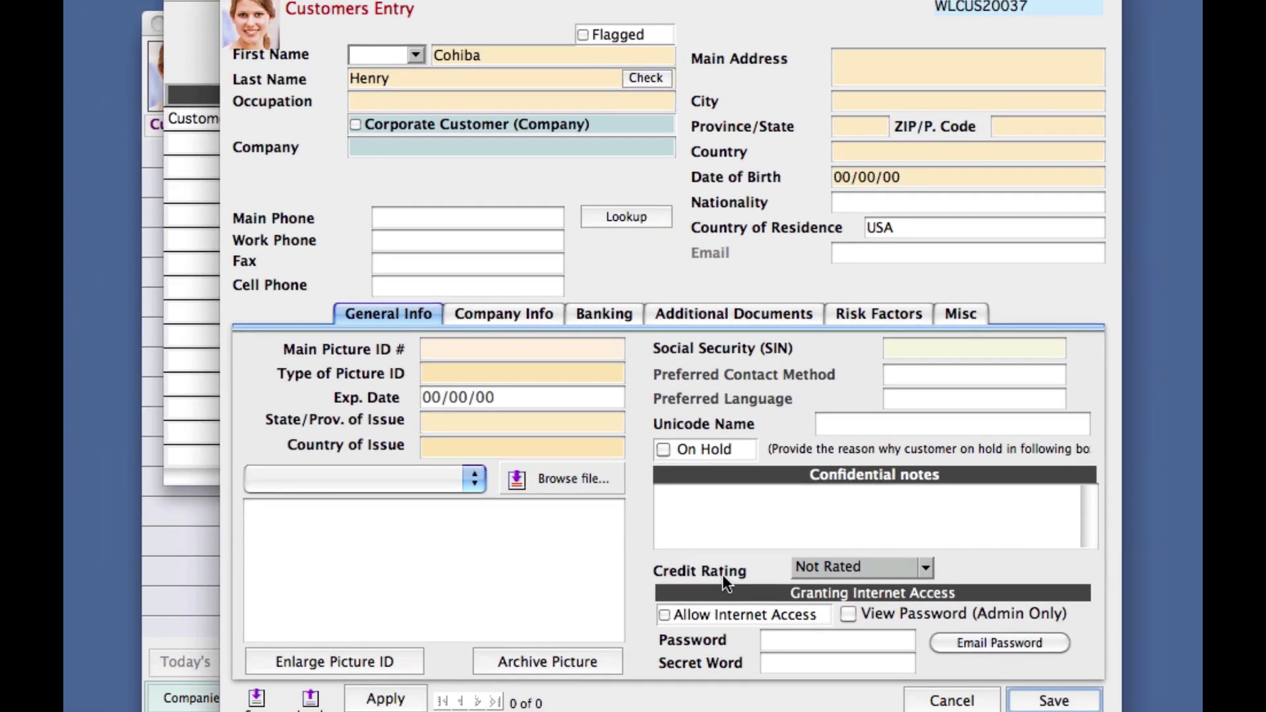
click(856, 146)
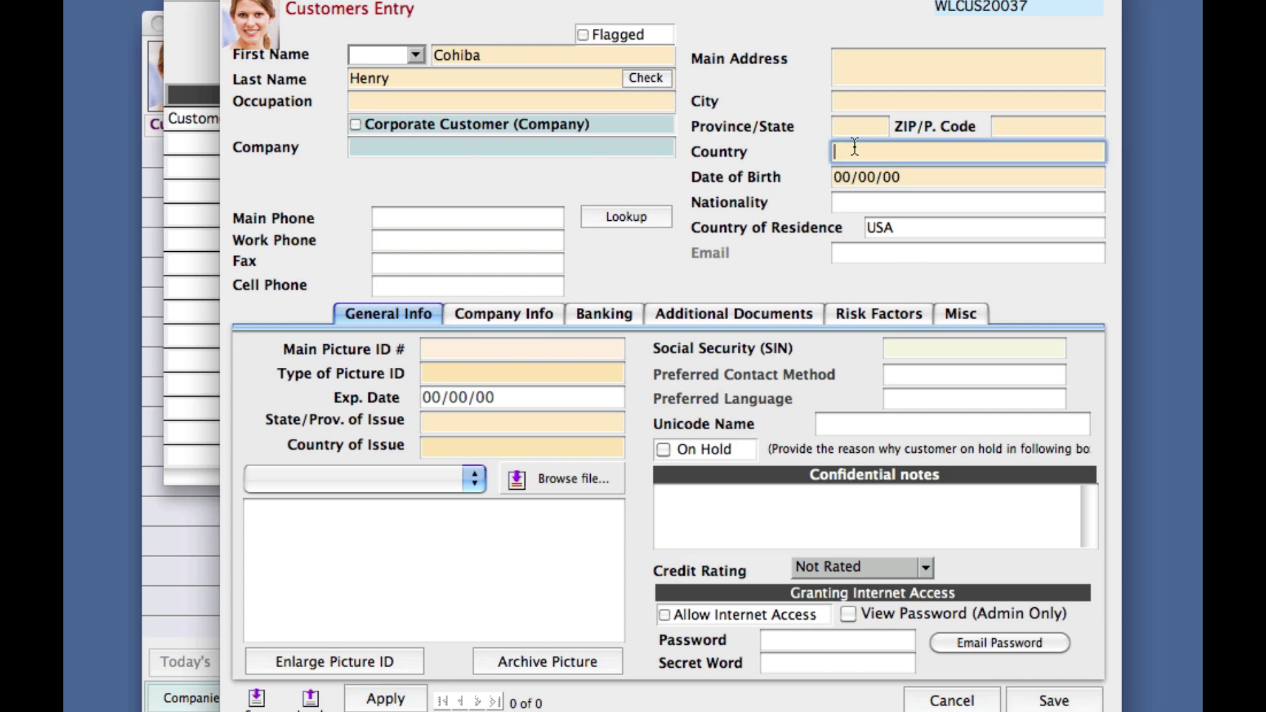
text(usa)
click(1044, 699)
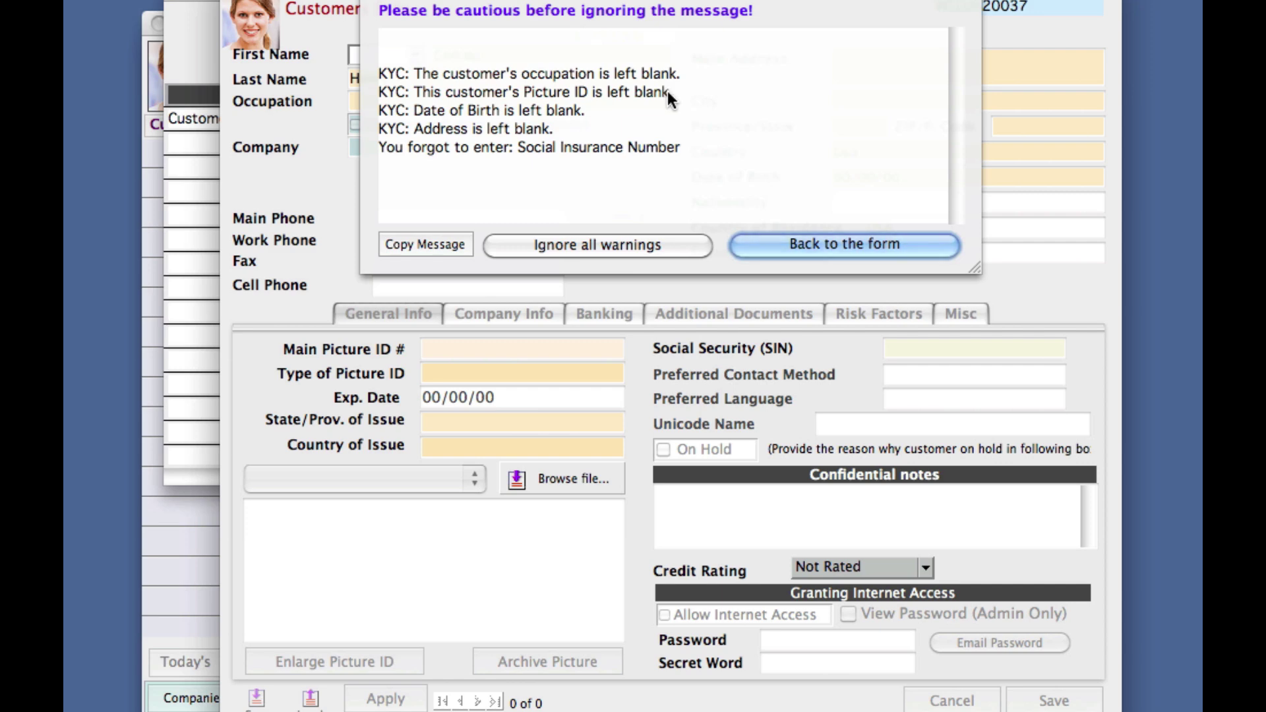
click(662, 245)
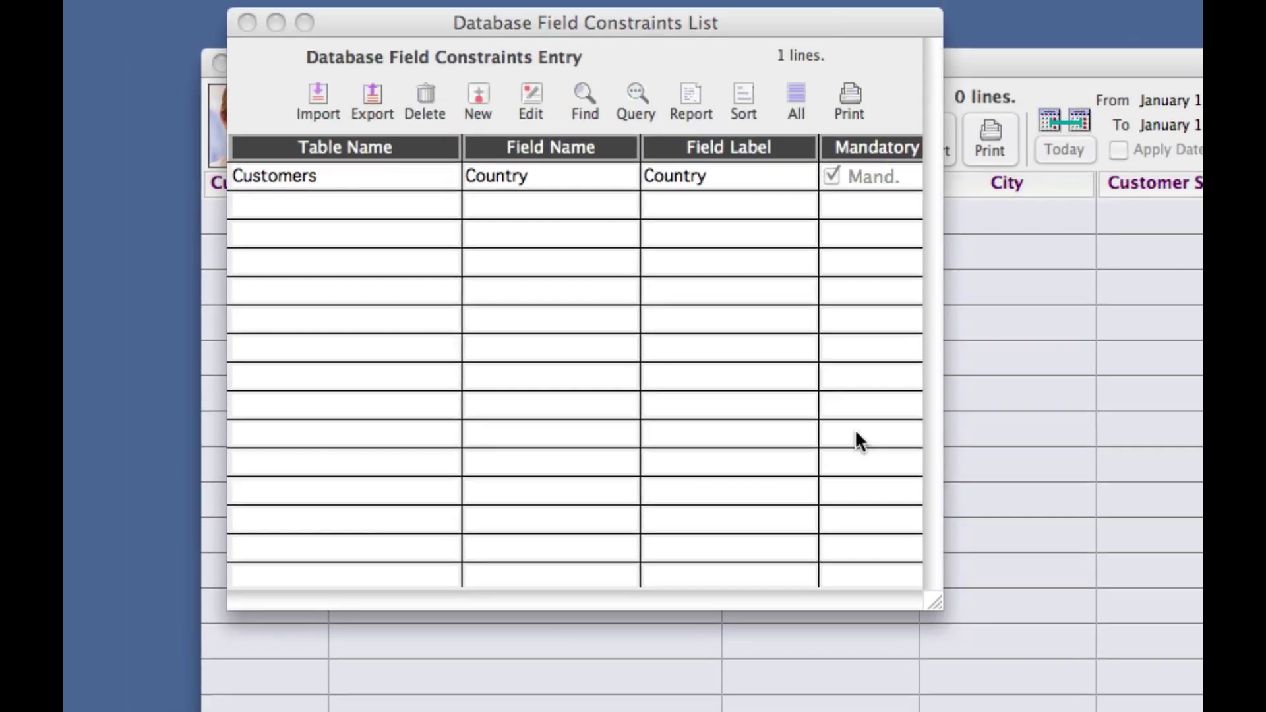